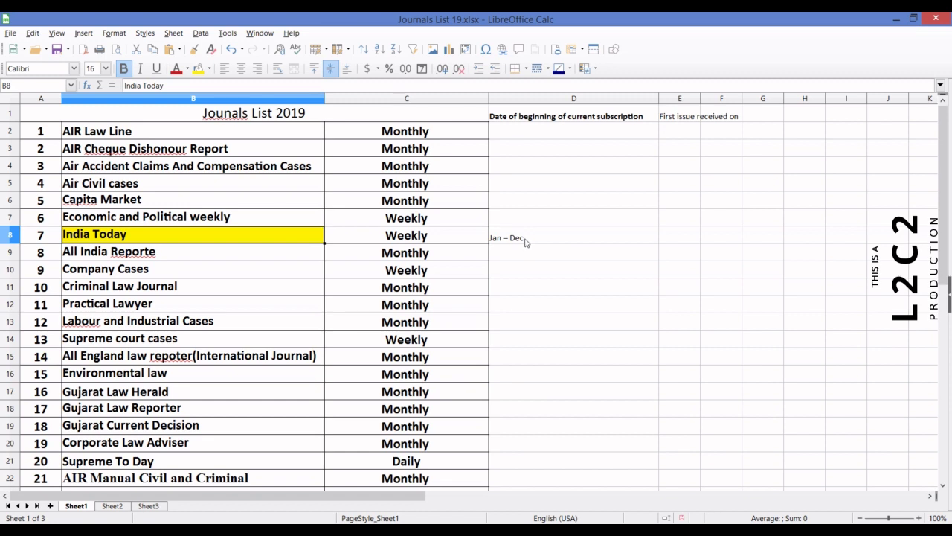
Step: Switch to the Koha staff client and search the catalog for "India today"
key(alt+Tab)
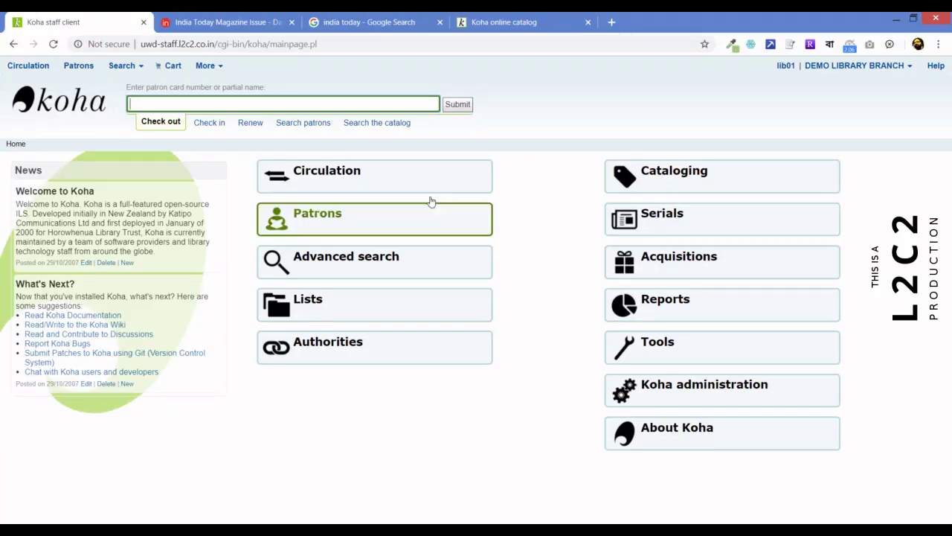
click(363, 122)
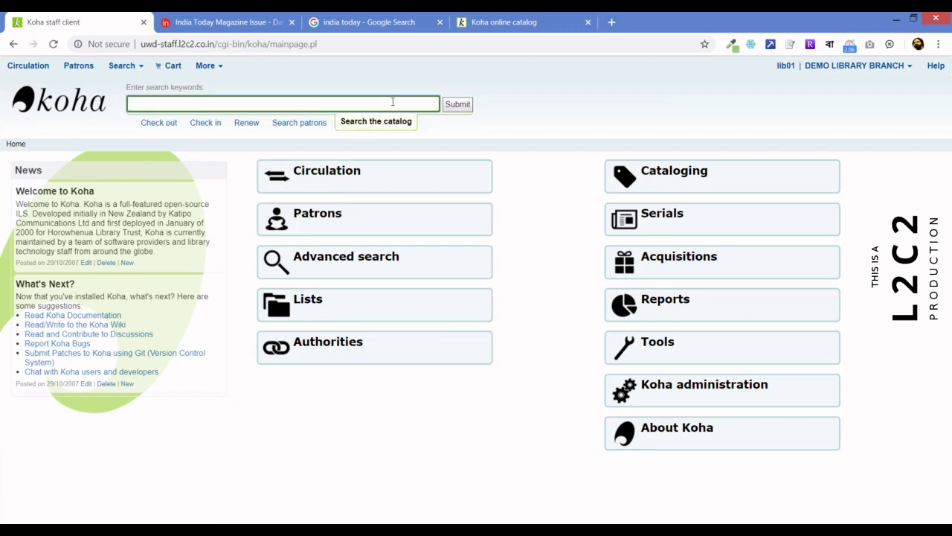
text(India)
text( tr)
text(day)
key(Return)
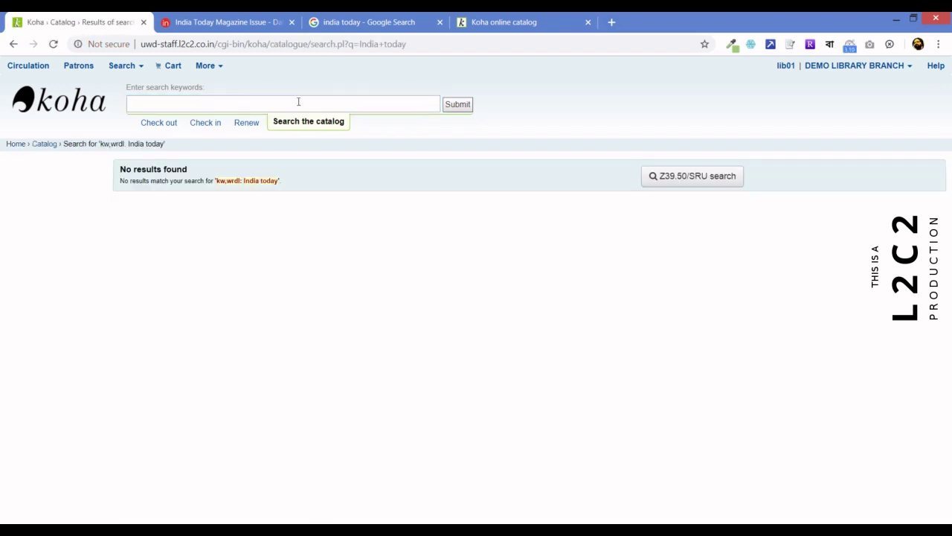
Step: Start a new catalog record in the Cataloging module using the Serials framework
click(69, 93)
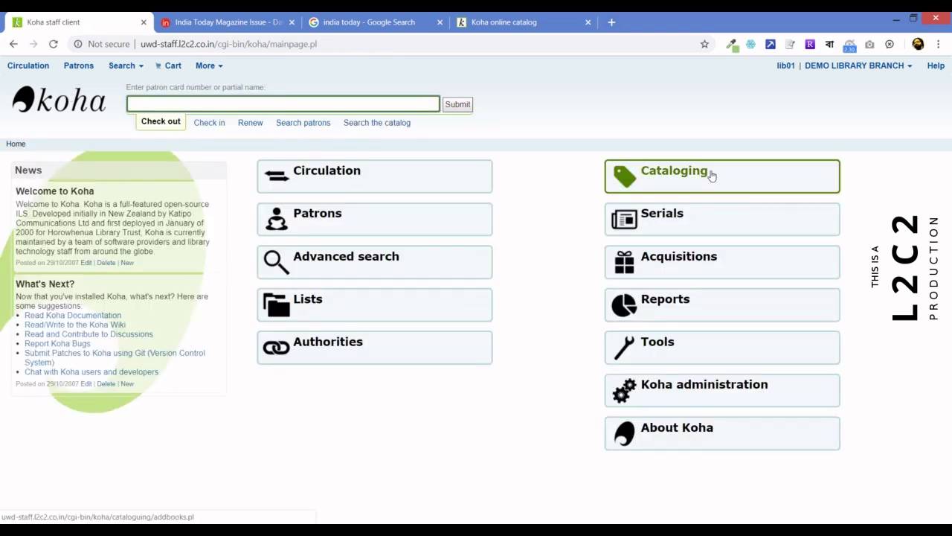
click(712, 175)
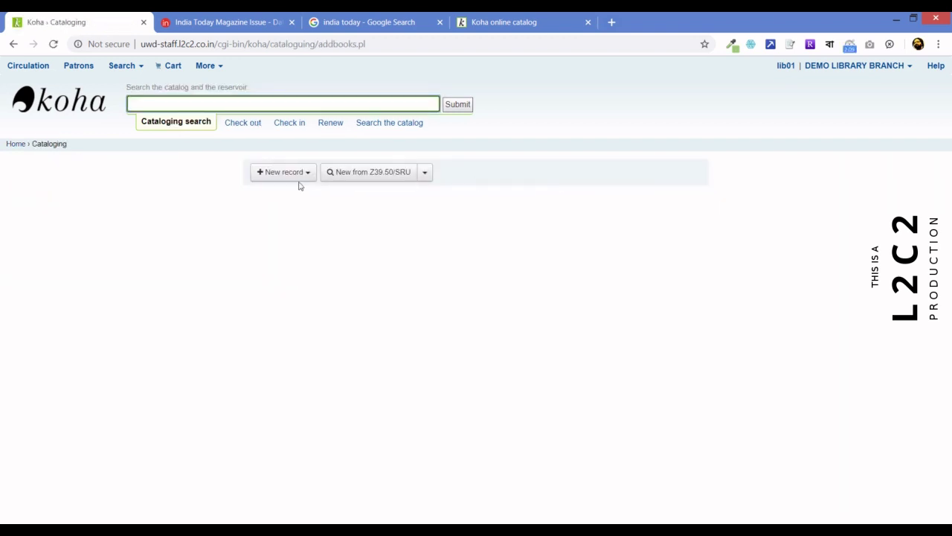
click(296, 179)
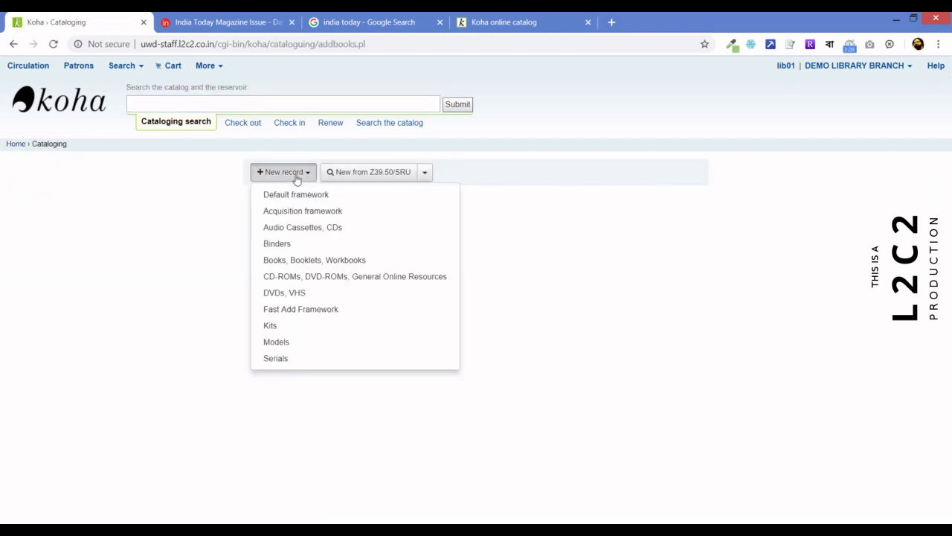
click(269, 360)
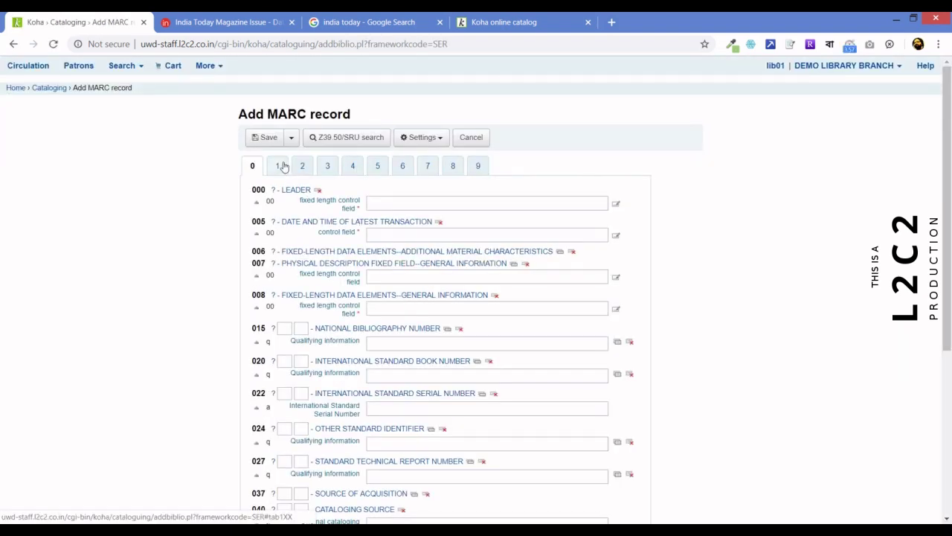
Step: Check the India Today magazine site and the Google results for the magazine's publishing company, then return to the MARC record's main entry fields
click(285, 167)
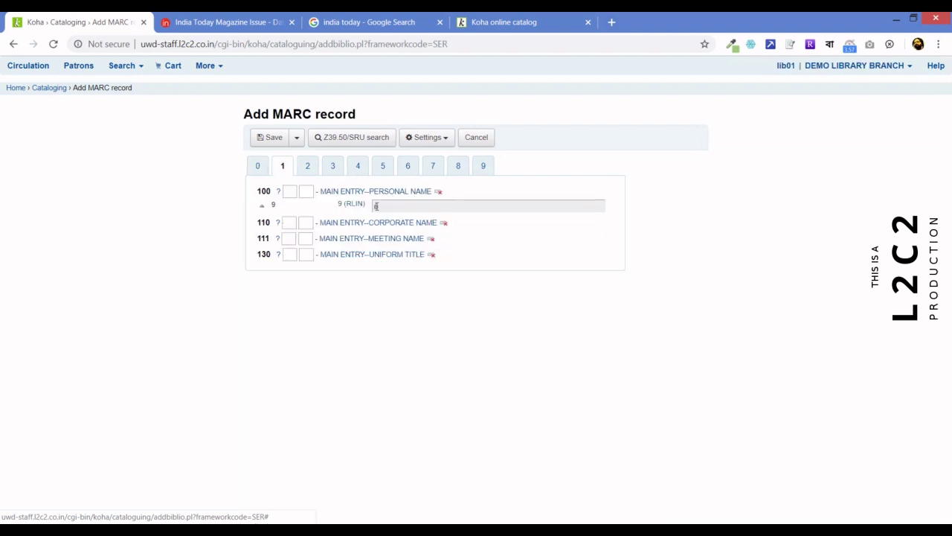
click(246, 18)
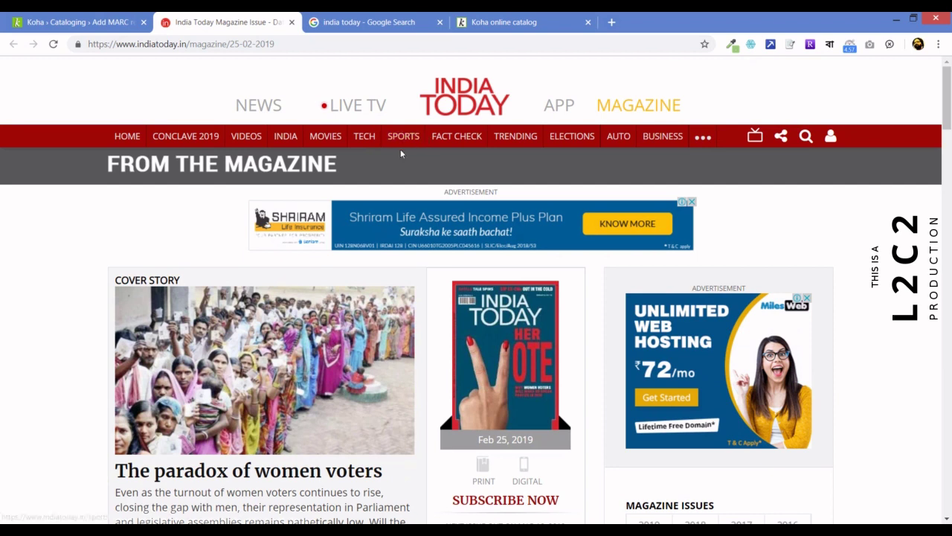
click(338, 20)
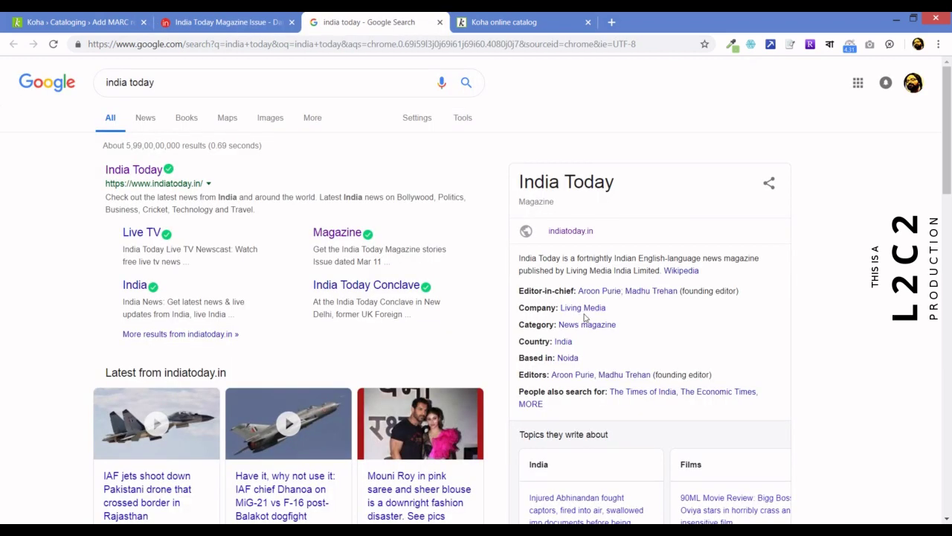
click(83, 22)
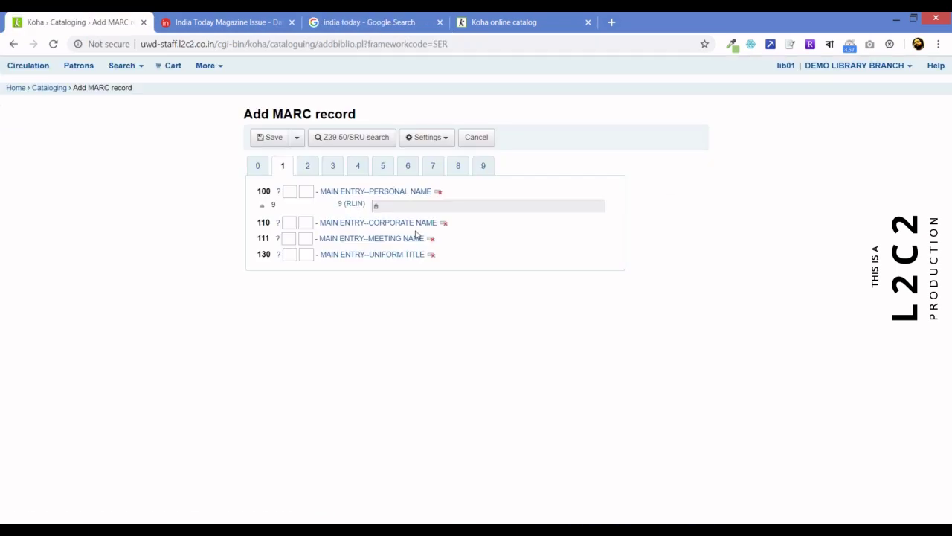
Step: Expand main entry field 110 and search all headings of the corporate name authorities for "living"
click(412, 224)
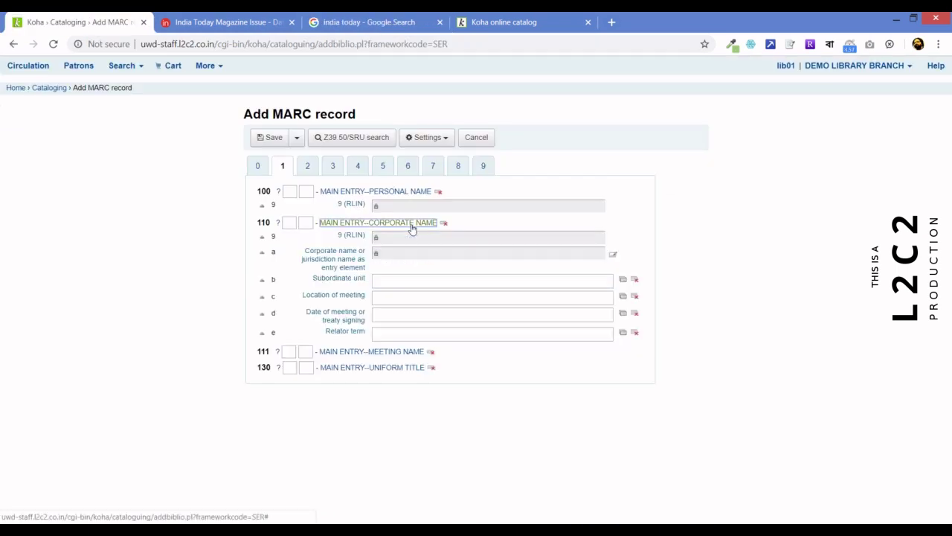
click(613, 255)
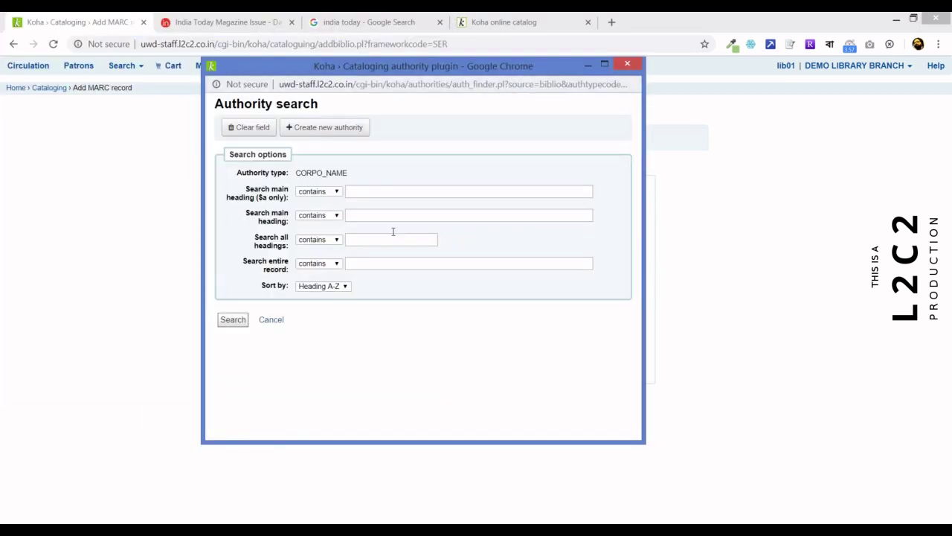
click(393, 239)
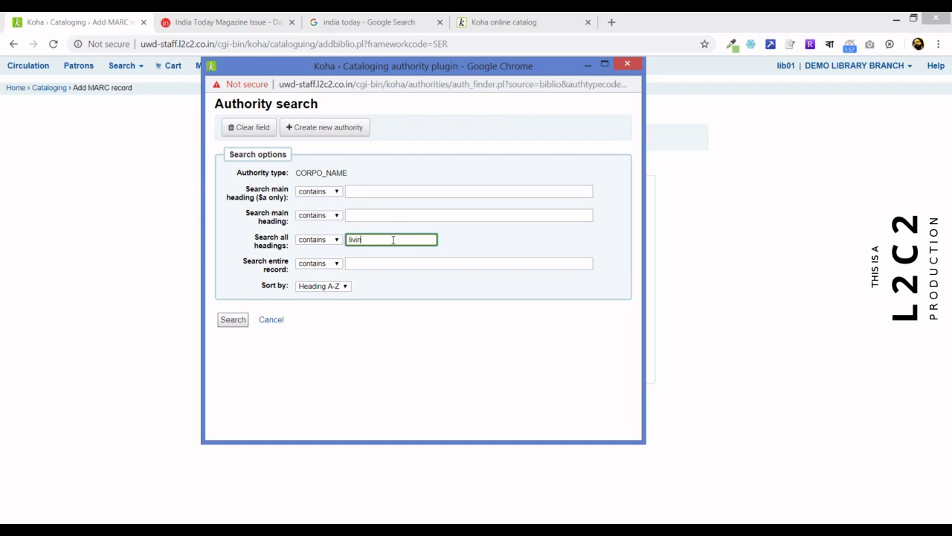
key(Return)
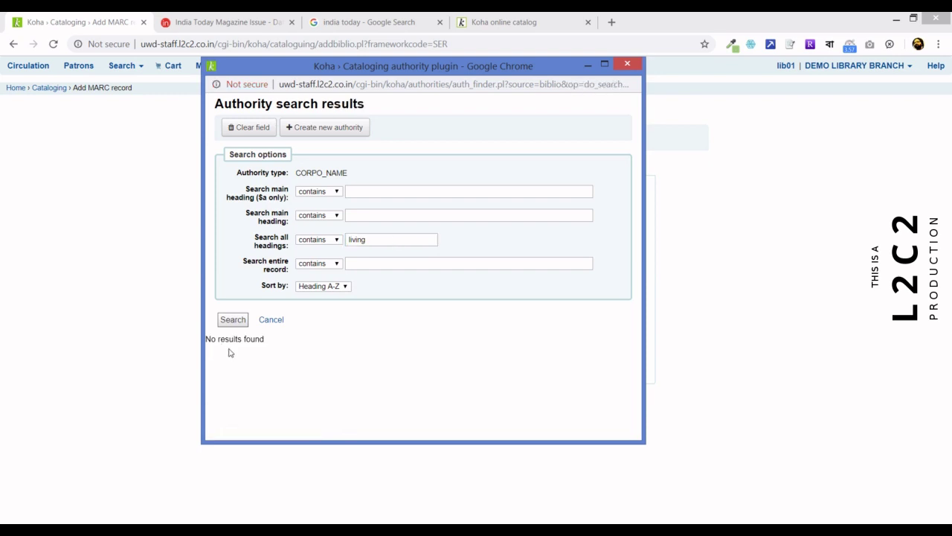
Step: Create a new corporate name authority with "Living Media" as the 110 entry element and try to save it
click(324, 132)
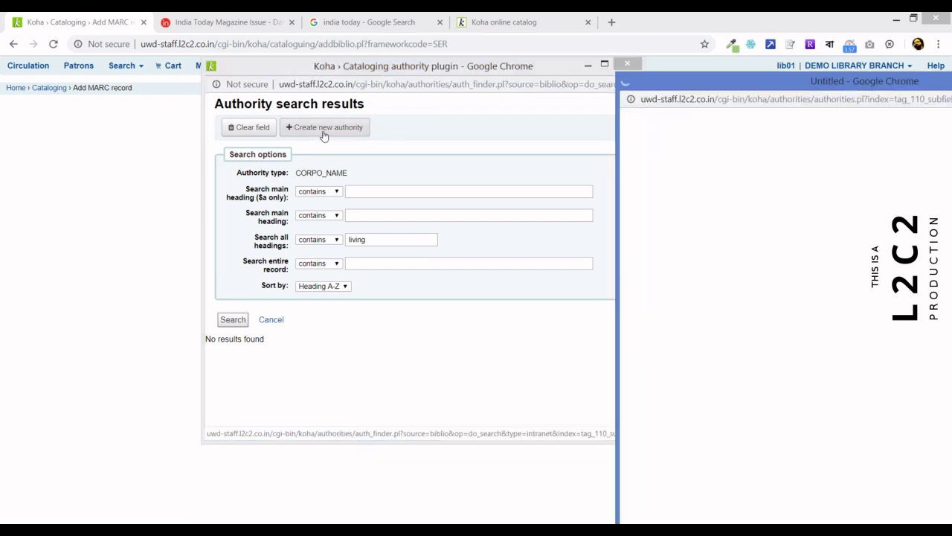
double_click(700, 82)
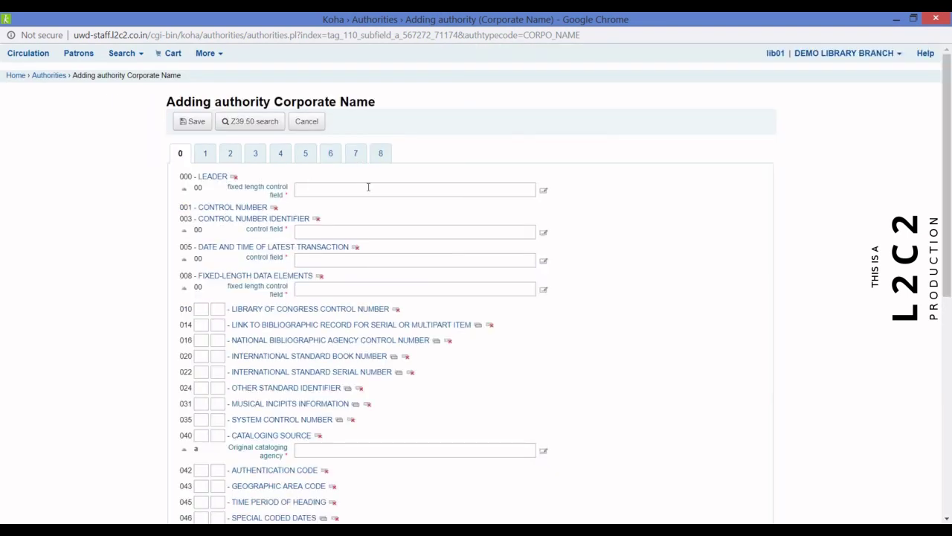
click(206, 153)
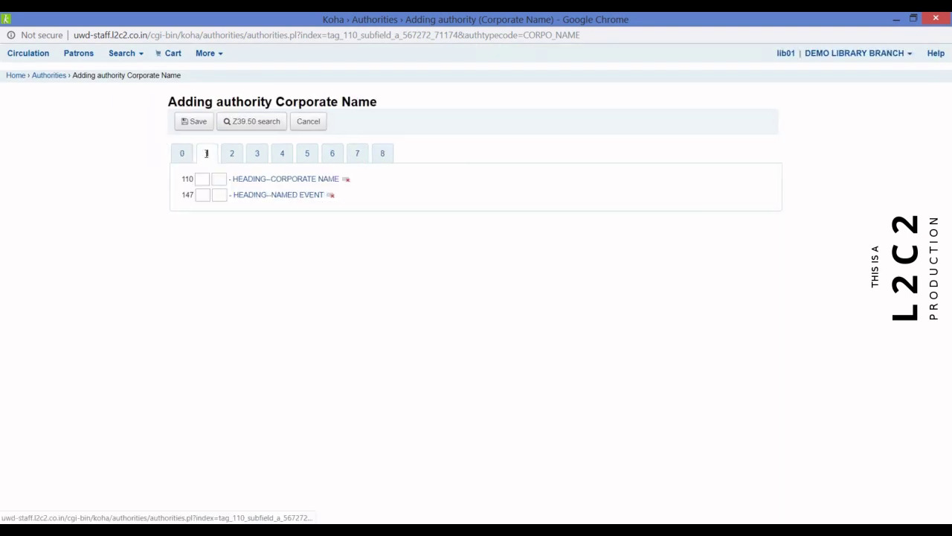
click(295, 179)
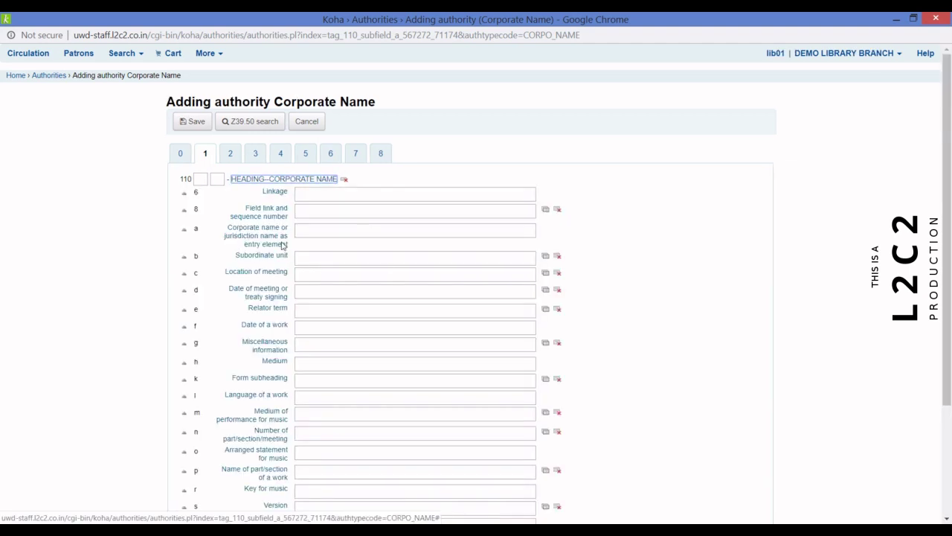
click(345, 229)
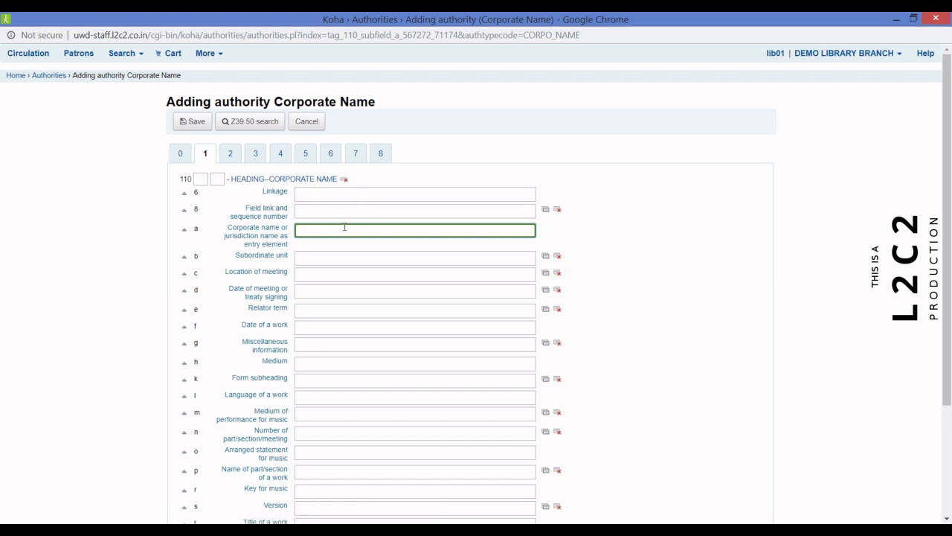
text(Living Media)
click(186, 122)
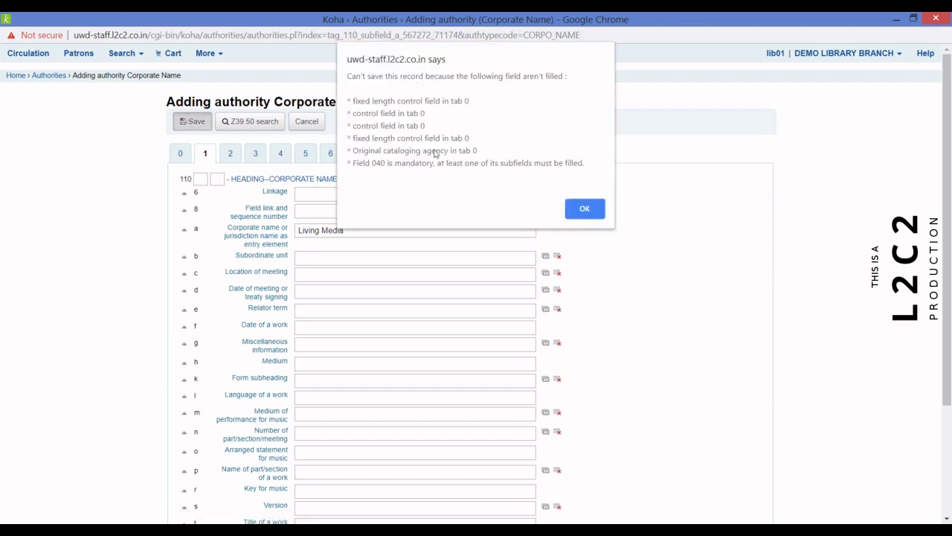
click(584, 209)
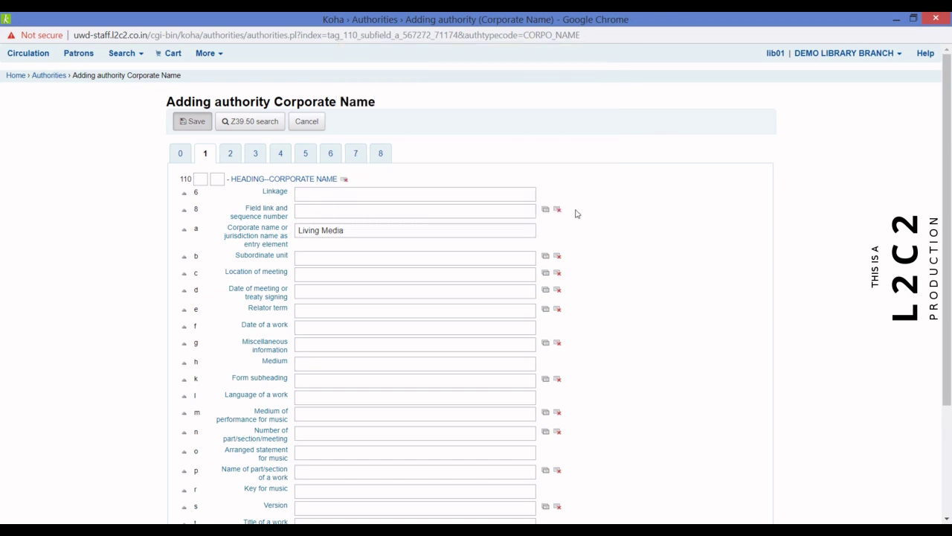
Step: Fill the authority's mandatory fields 000, 003, 005, 008 and 040 original cataloging agency with their default values, and save the authority
click(177, 153)
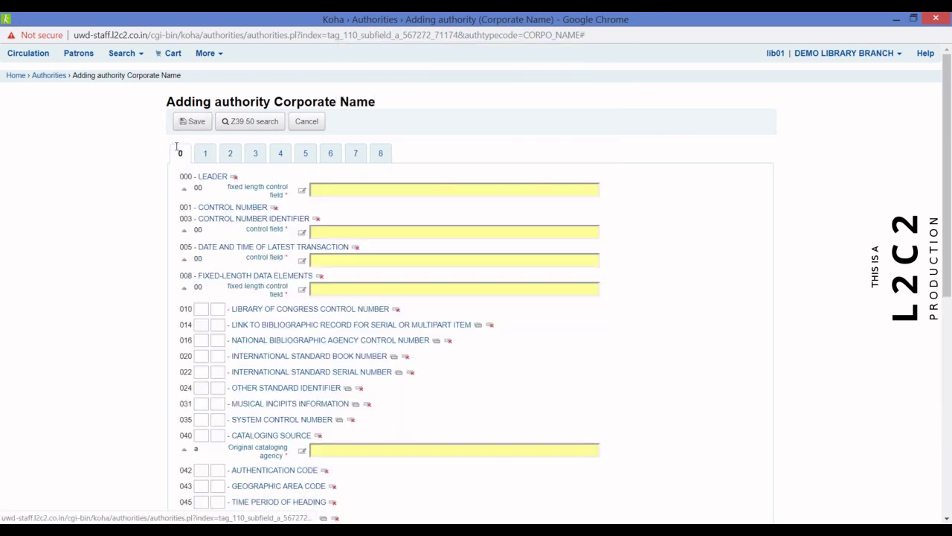
click(490, 189)
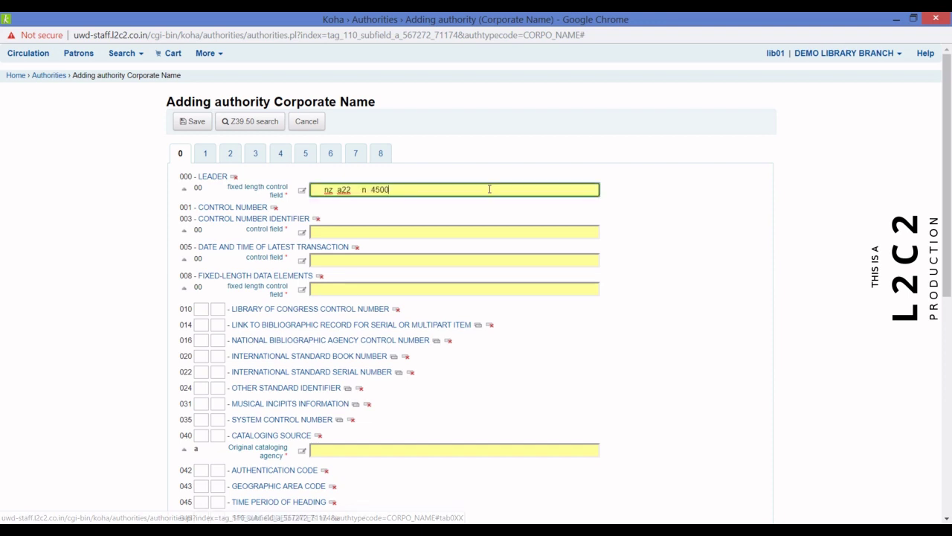
click(480, 230)
click(489, 258)
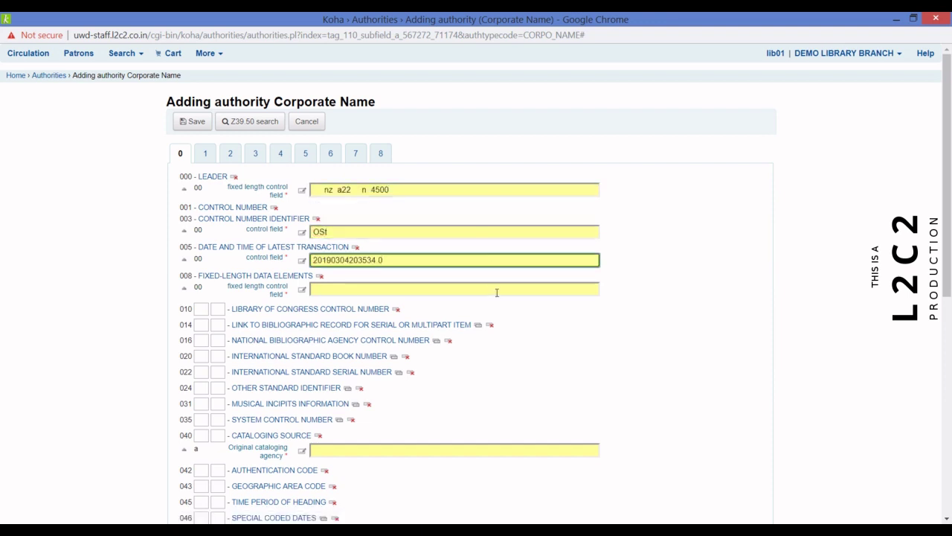
click(497, 293)
click(490, 444)
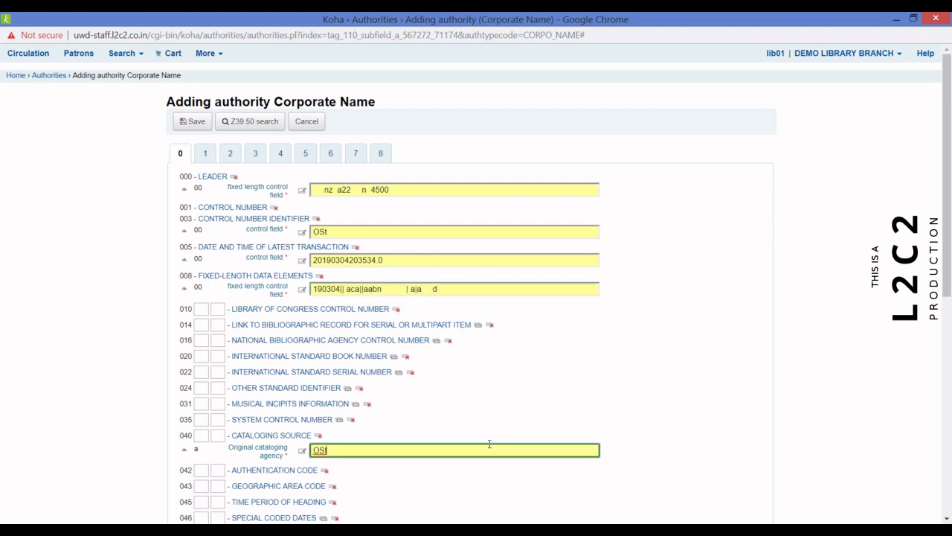
click(180, 127)
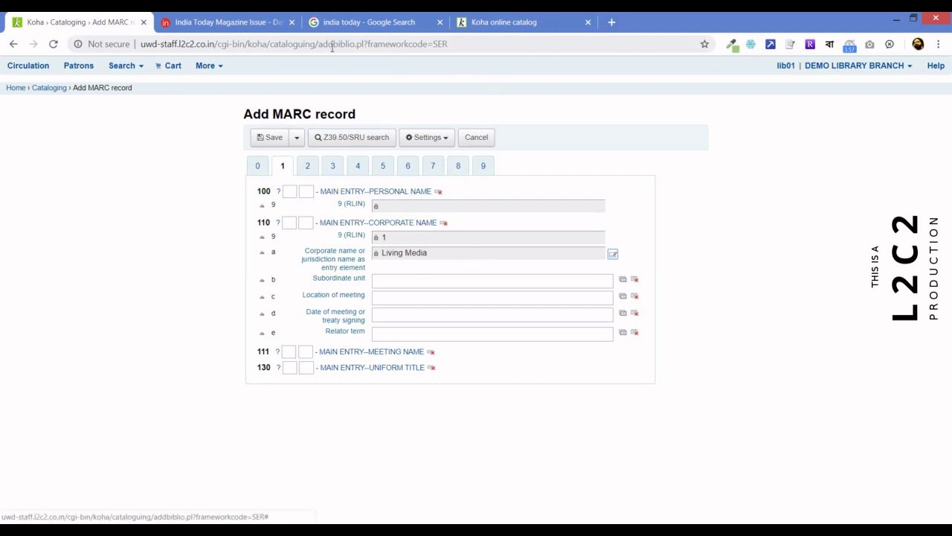
Step: Enter "India Today" as the title in field 245 of the MARC record
drag(319, 44, 352, 57)
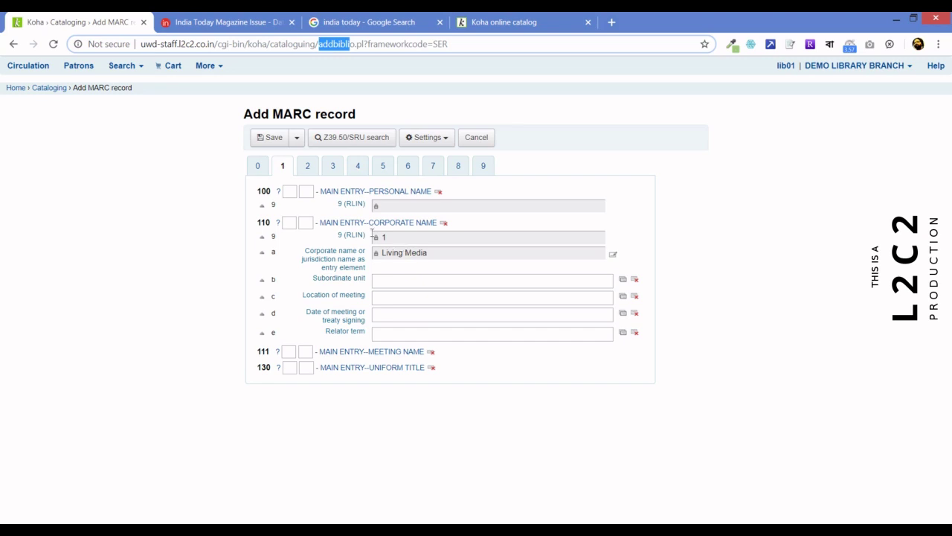
click(310, 168)
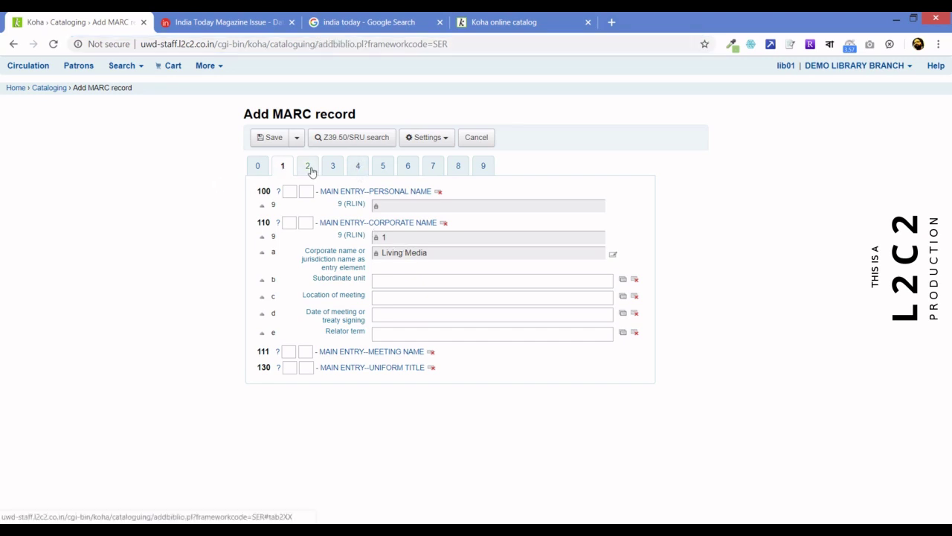
click(417, 269)
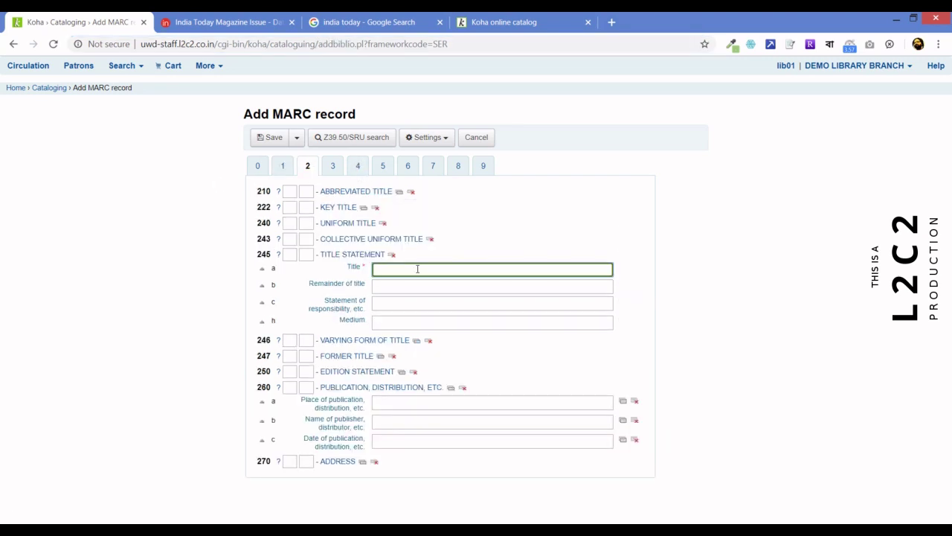
text(India Today)
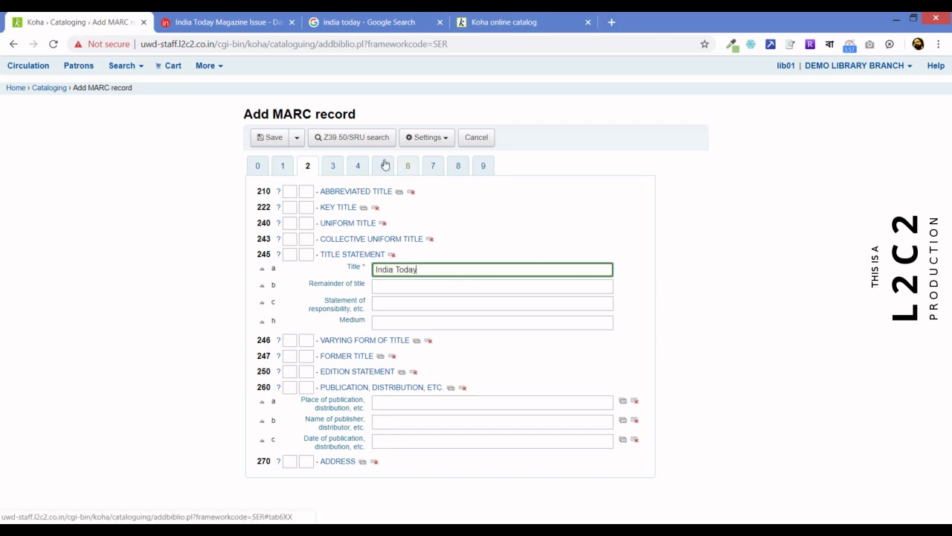
Step: Set the Koha item type in field 942 to Continuing Resources and try to save the MARC record
click(480, 167)
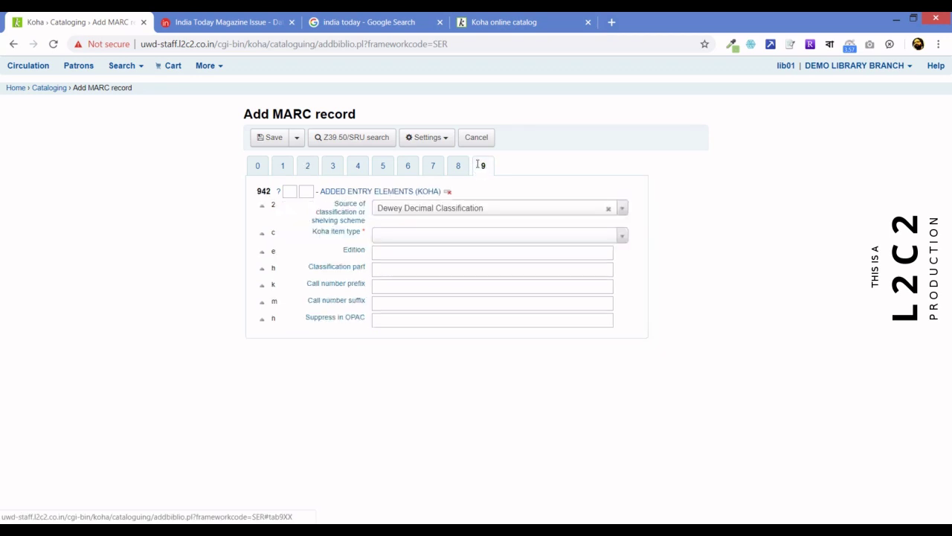
click(498, 237)
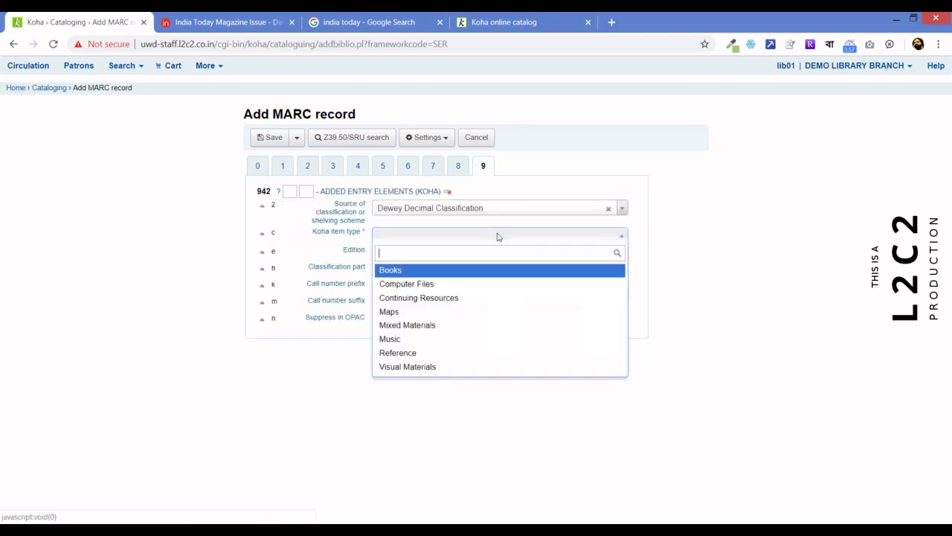
click(440, 297)
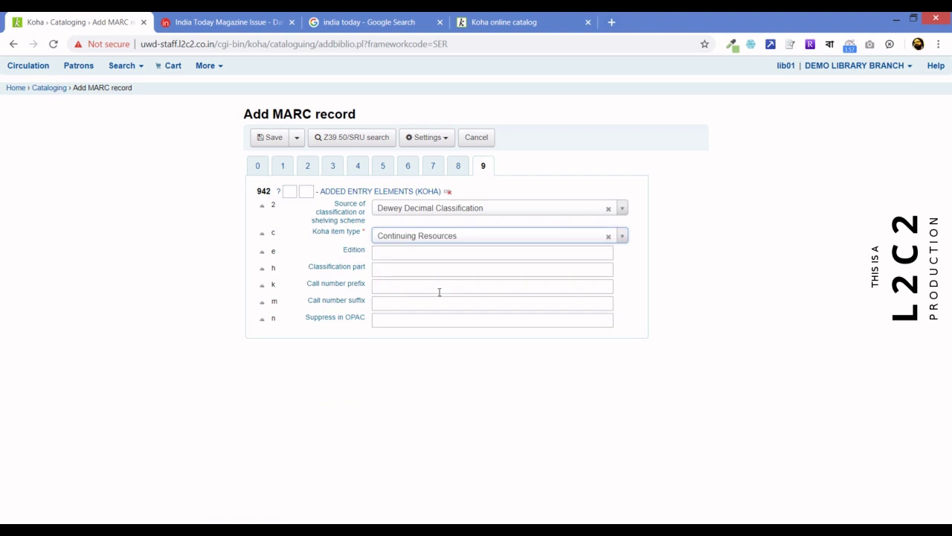
click(483, 237)
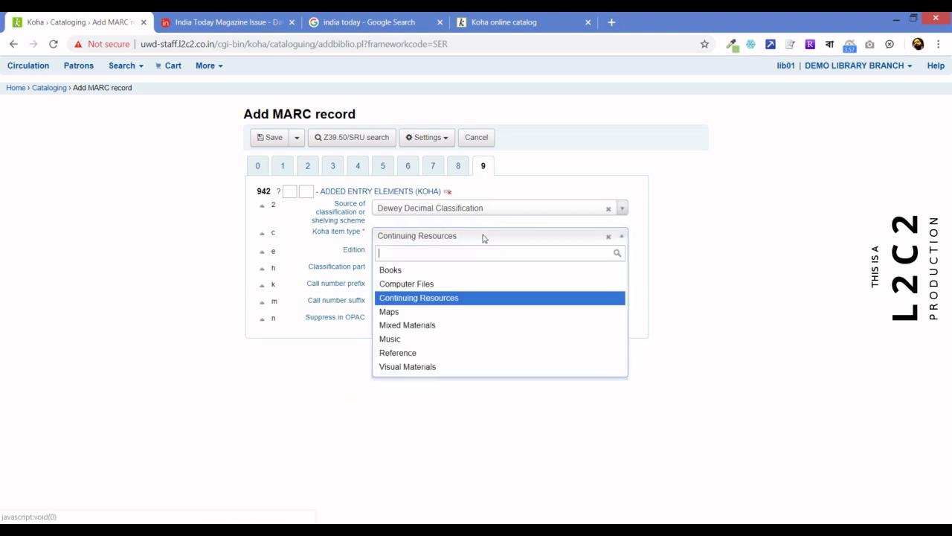
click(465, 299)
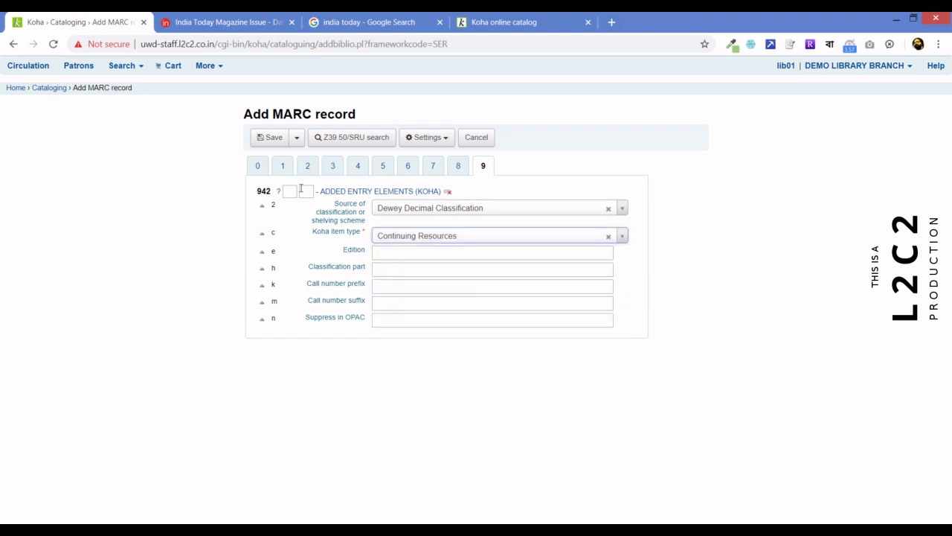
click(260, 141)
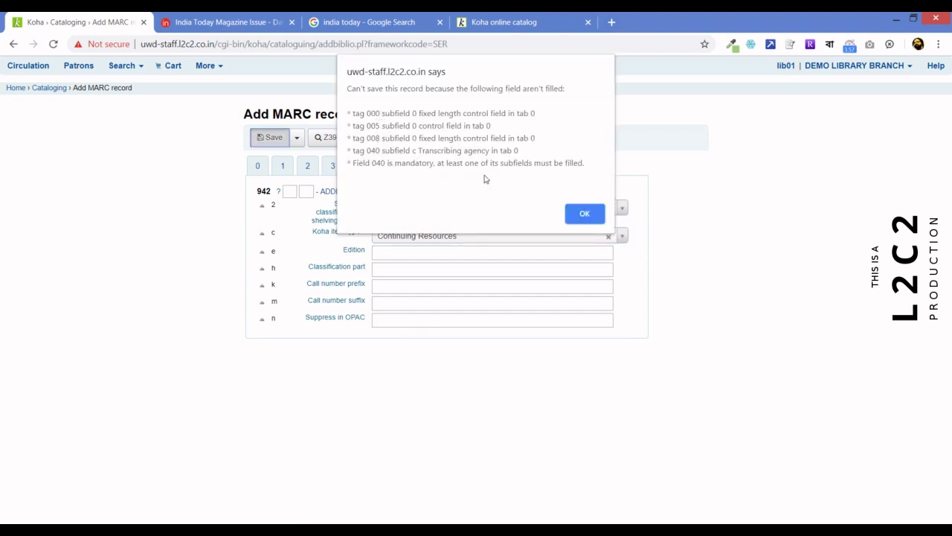
click(584, 214)
Step: Fill the record's 000 leader with its default value and set its bibliographic level to s- Serial in the leader builder
click(260, 165)
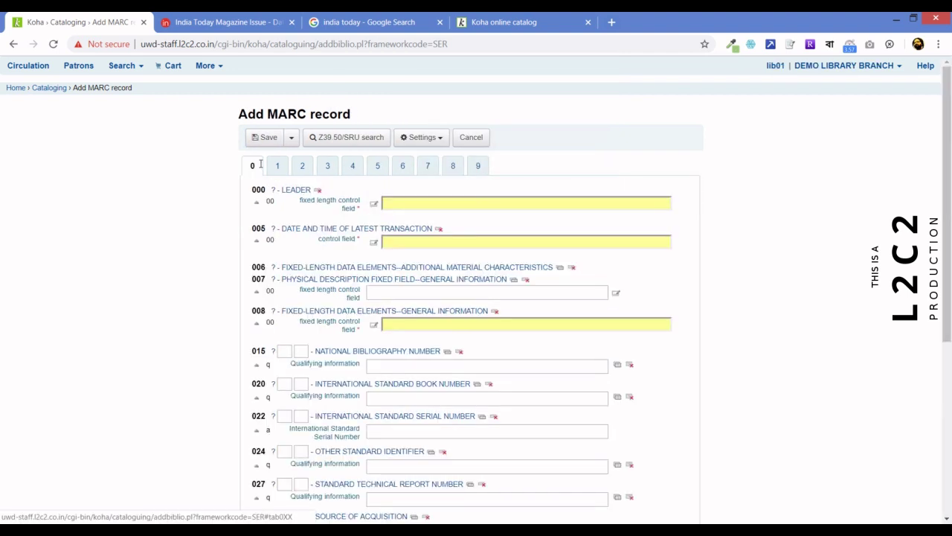
click(582, 203)
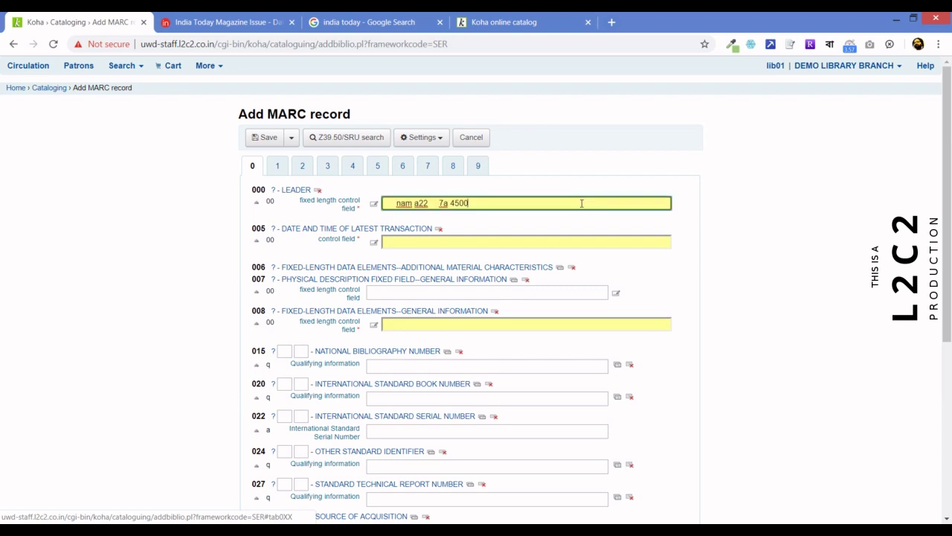
click(373, 203)
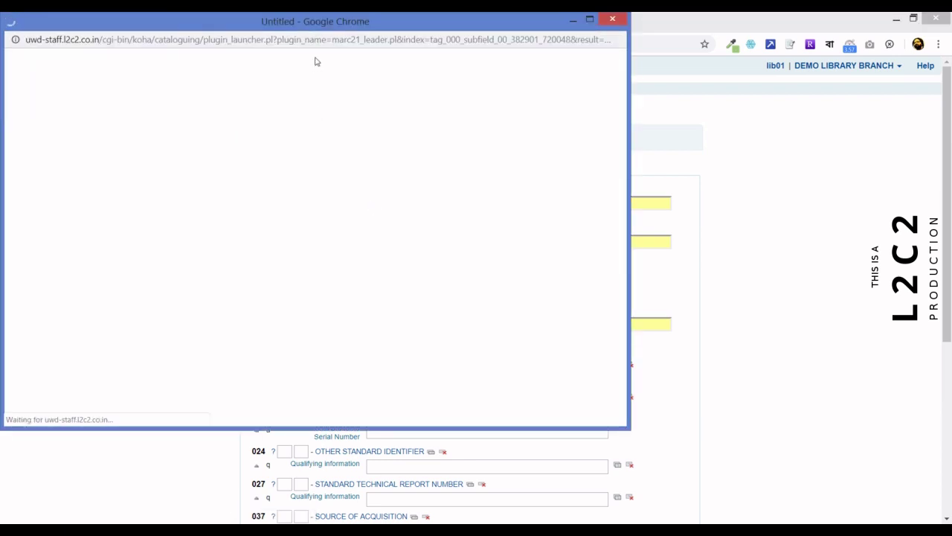
drag(368, 38, 477, 69)
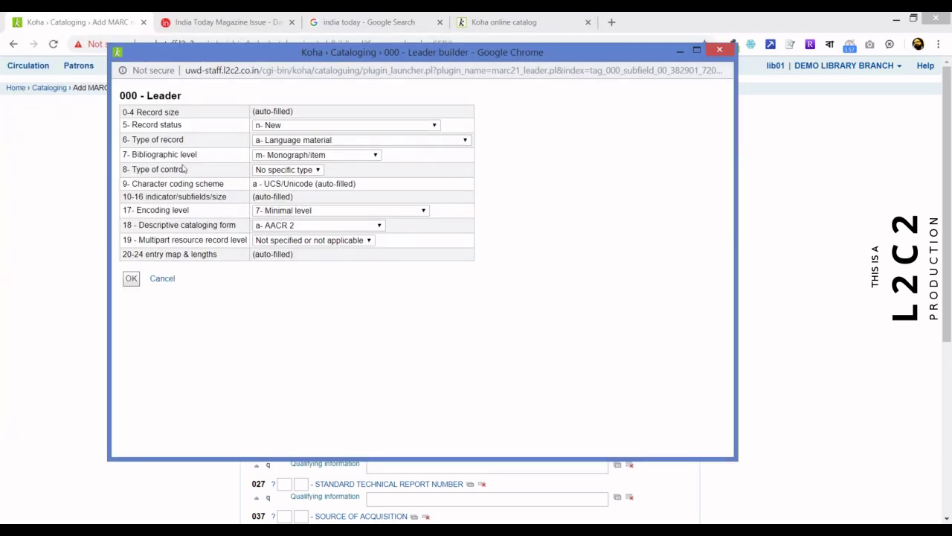
click(375, 156)
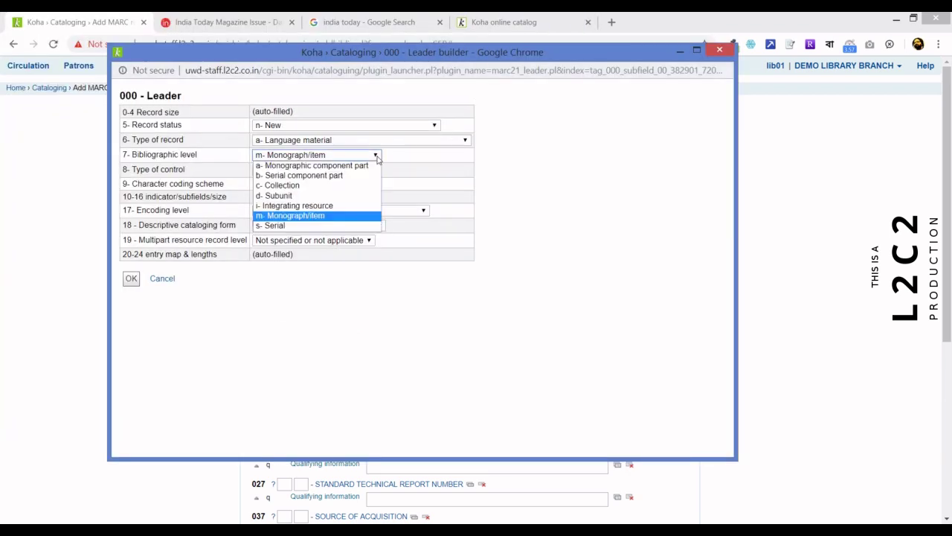
click(311, 226)
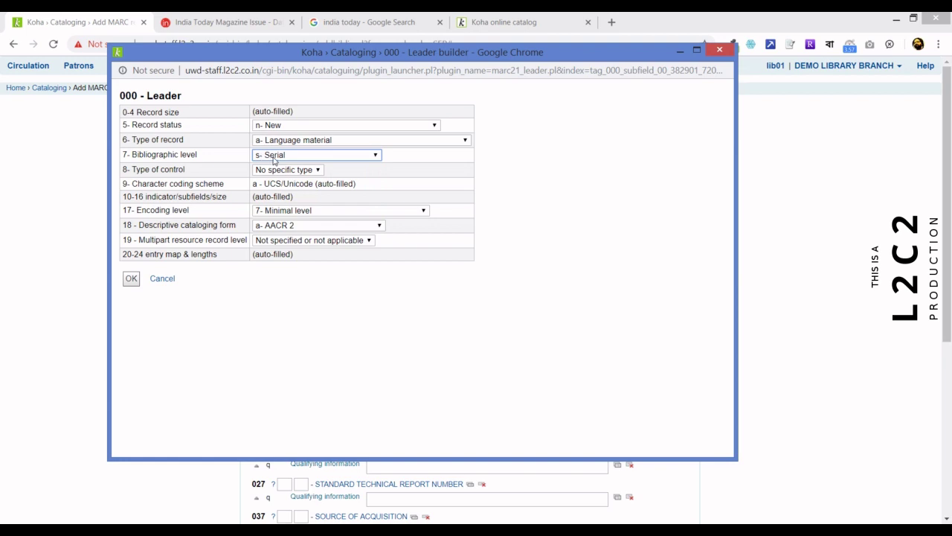
click(131, 279)
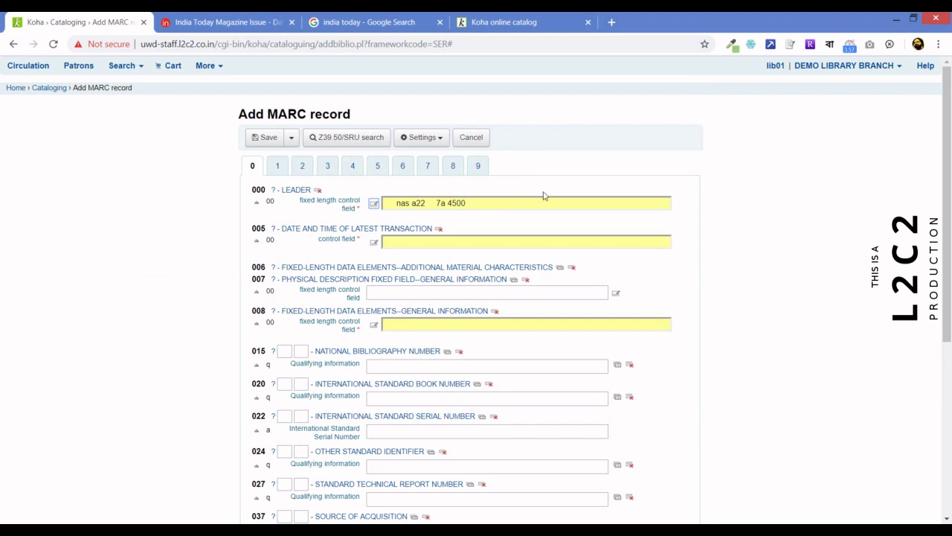
Step: Fill control fields 005 and 008 with default values, keeping CR - Continuing Resources as the material type in the 008 builder, and save the 008 values
click(569, 242)
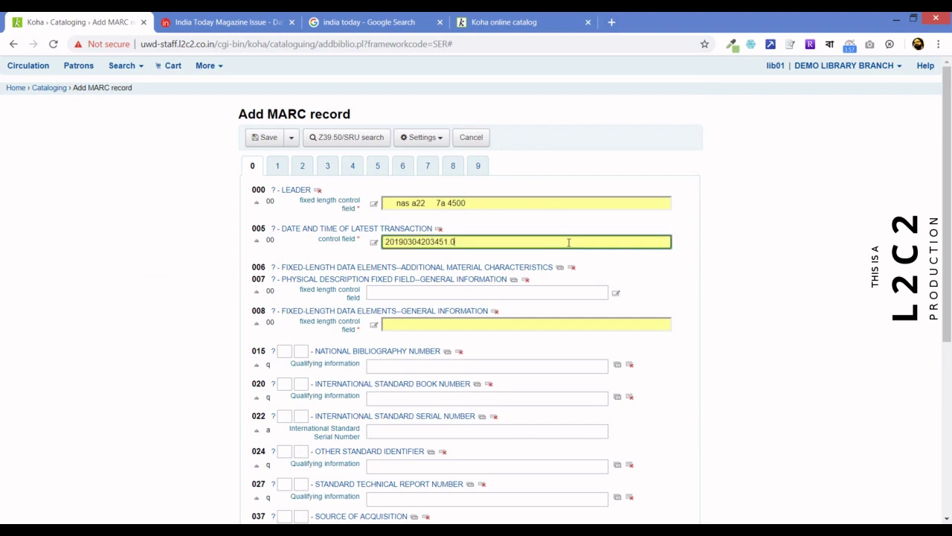
click(487, 324)
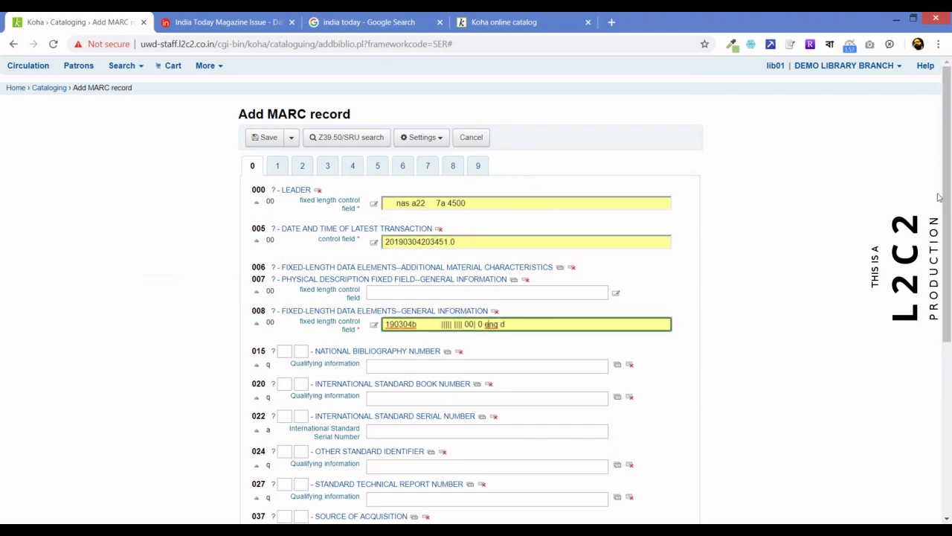
click(374, 326)
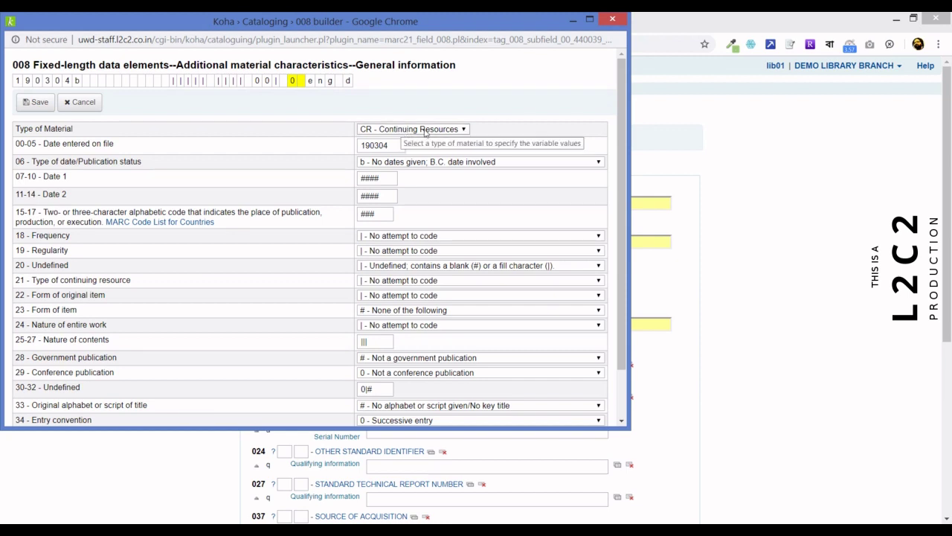
click(421, 130)
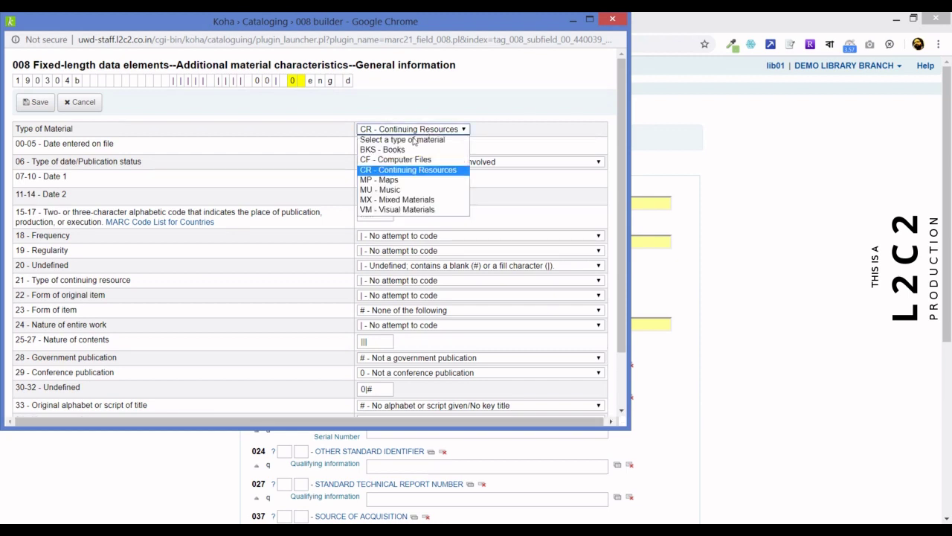
click(481, 108)
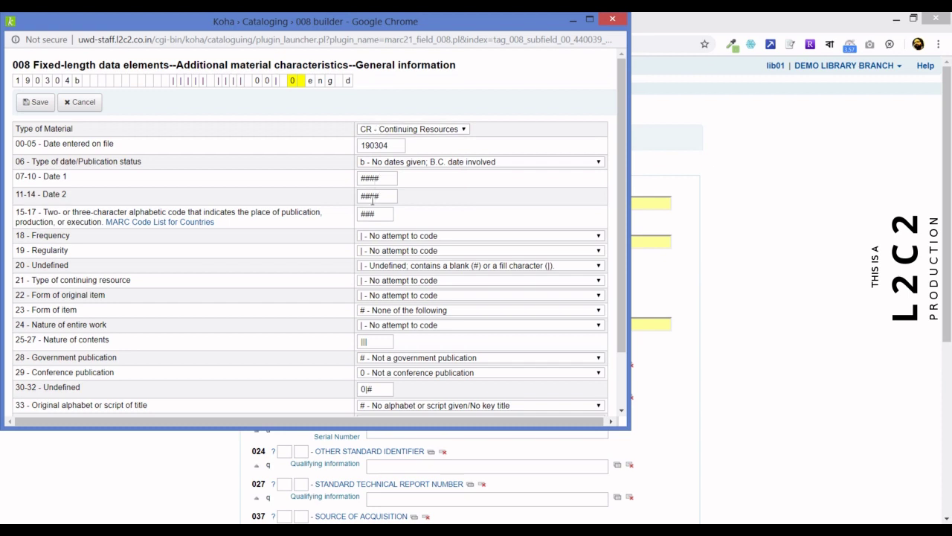
click(35, 104)
Step: Enter "IN-KoLT" as the transcribing agency in field 040 and save the MARC record
drag(950, 139, 950, 294)
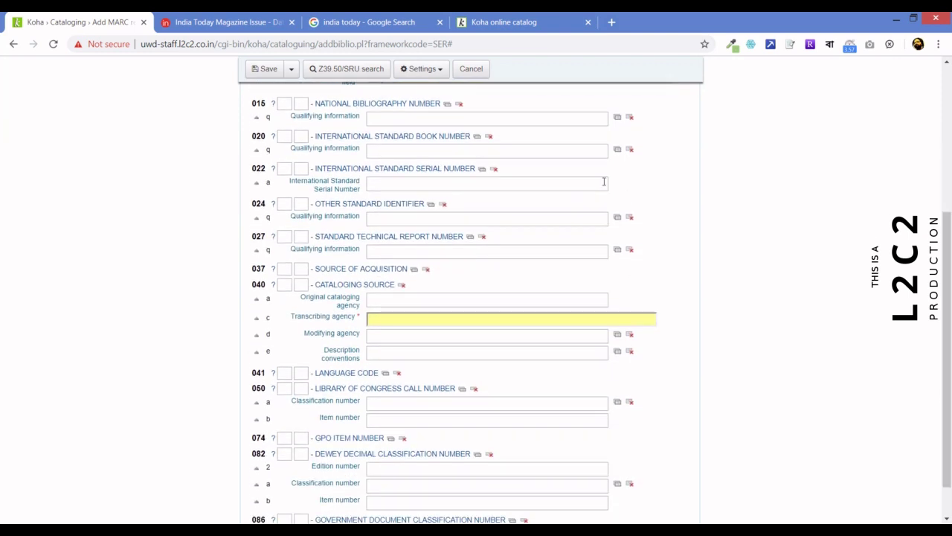
click(464, 315)
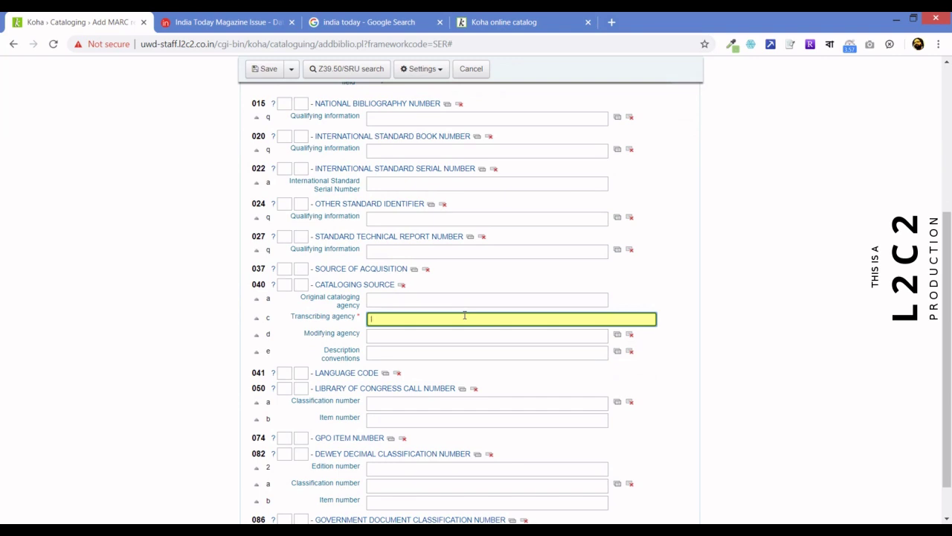
text(IN-KoLT)
click(255, 77)
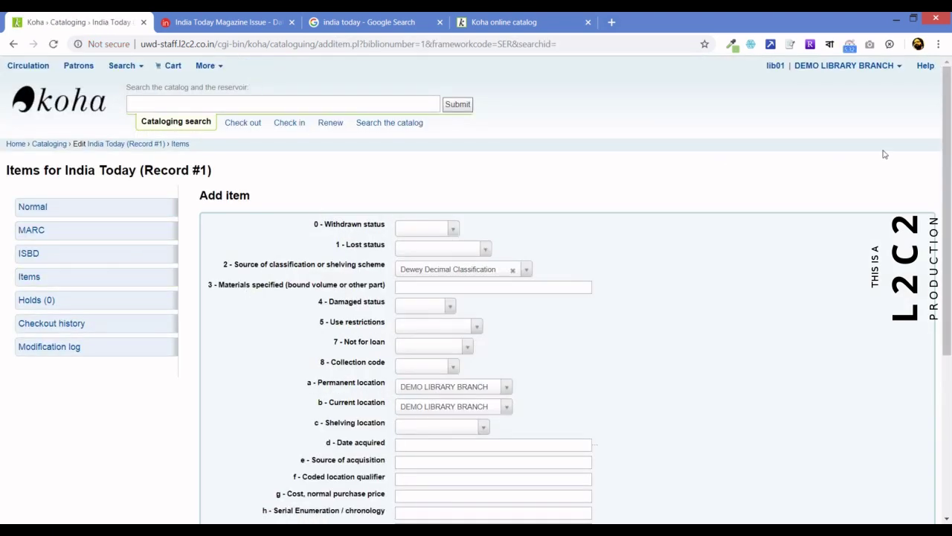
Step: Leave the item form without adding an item, view the India Today record's normal details, and start a new subscription for it
drag(949, 118, 930, 284)
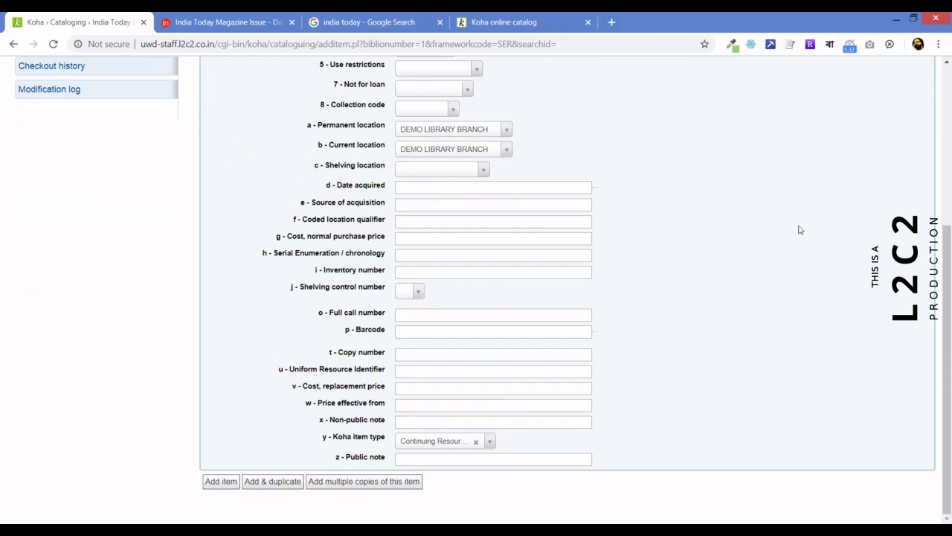
drag(938, 295, 929, 144)
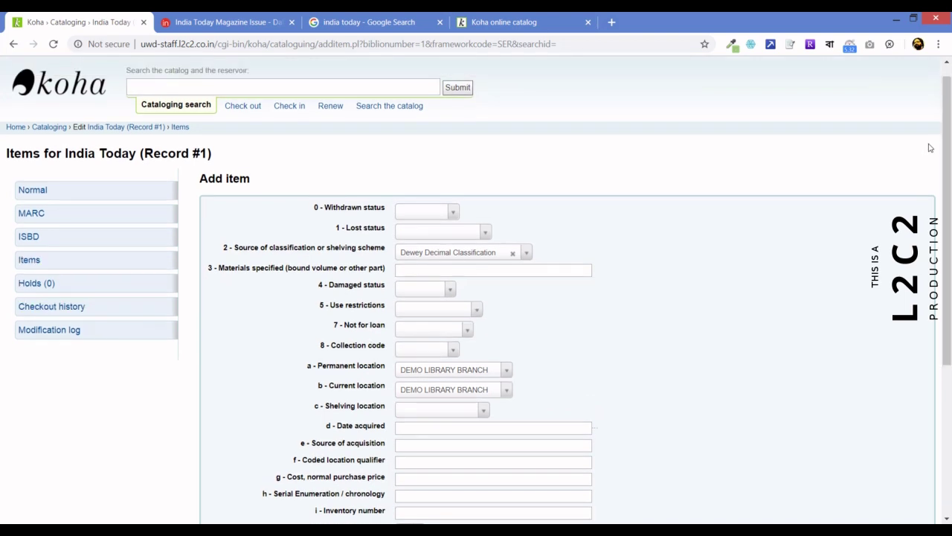
click(31, 192)
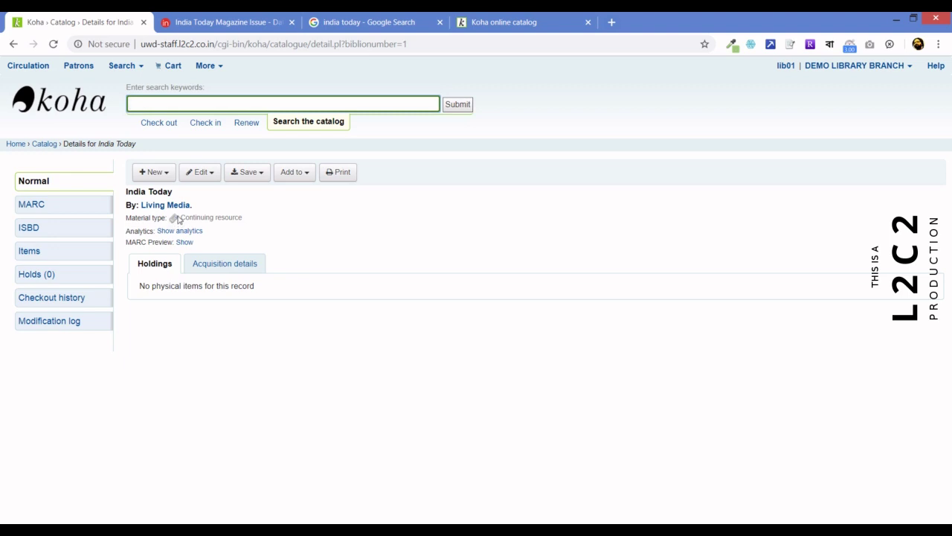
click(167, 174)
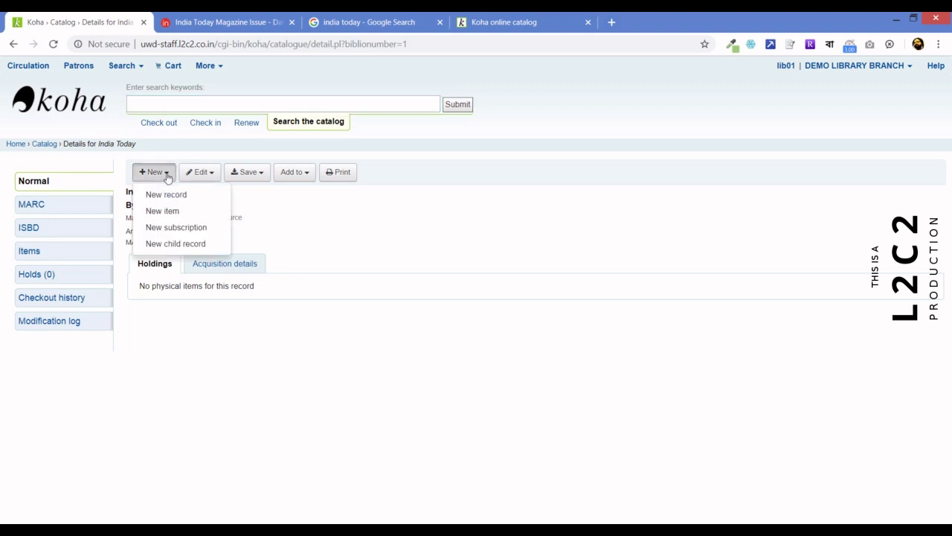
click(177, 229)
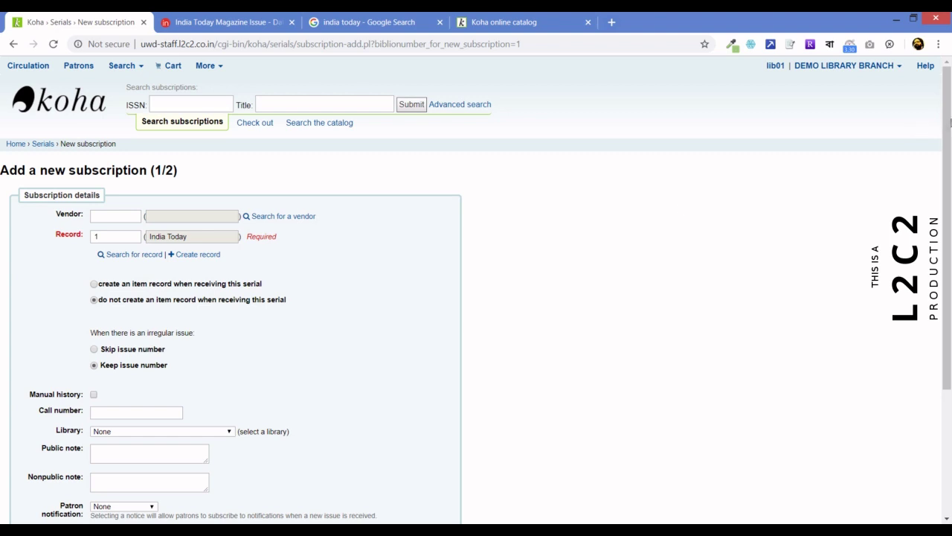
Step: Choose to create an item record when receiving the serial, enable manual history, and enter "JIND" as the subscription's call number
drag(950, 131, 950, 171)
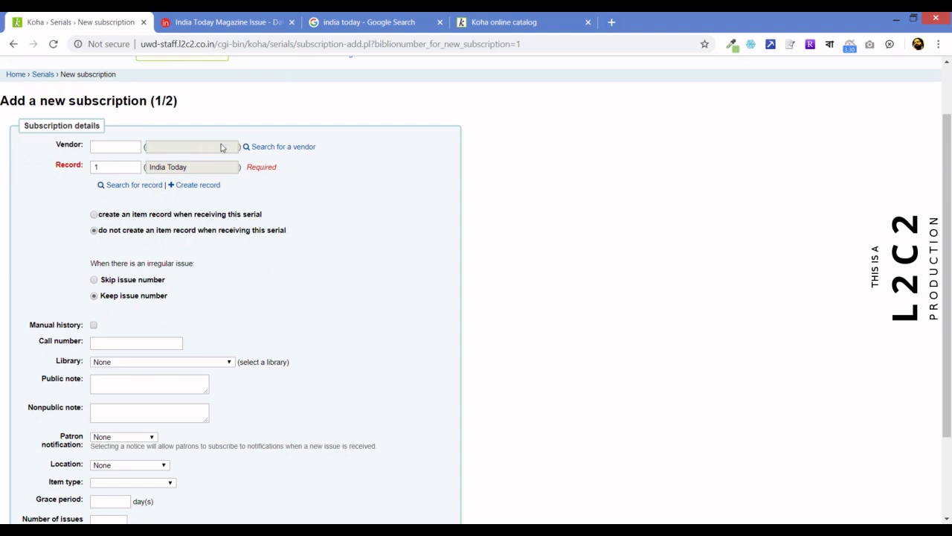
drag(945, 155, 946, 166)
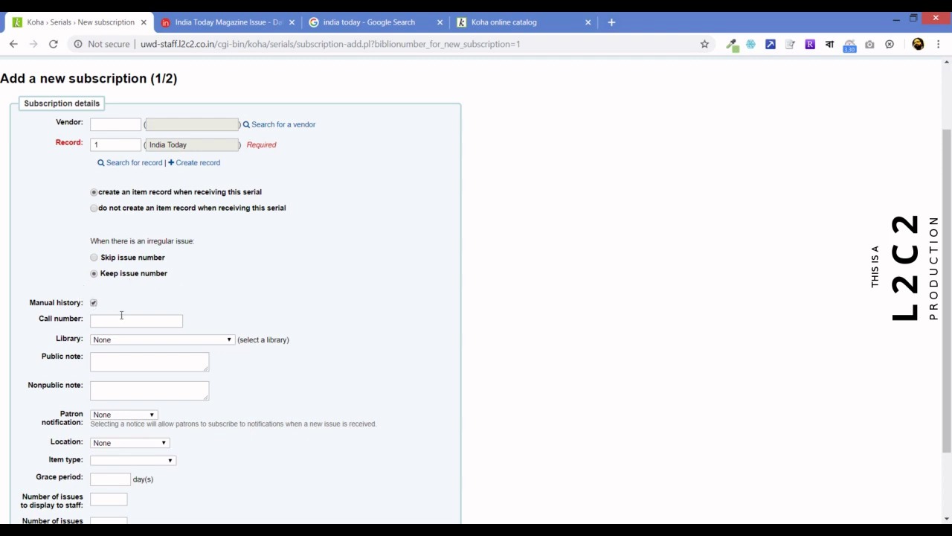
click(143, 317)
text(.)
text(IND)
Step: Set the subscription's library to DEMO LIBRARY BRANCH, location to General Stacks, and item type to Continuing Resources
click(120, 340)
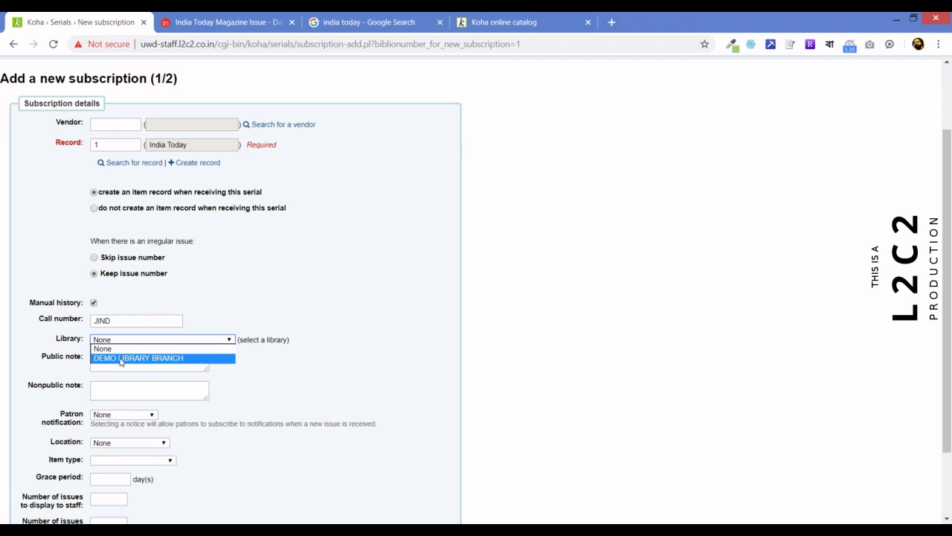
click(120, 360)
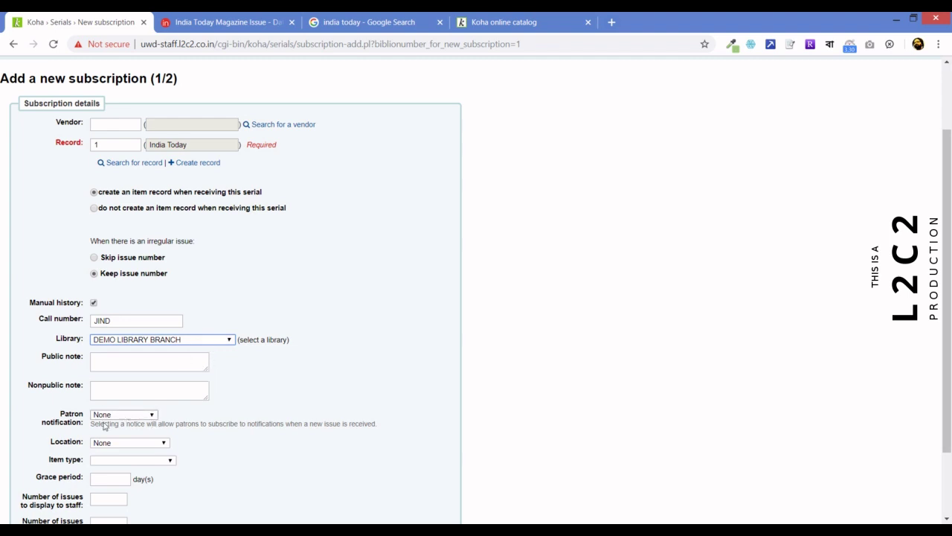
click(127, 445)
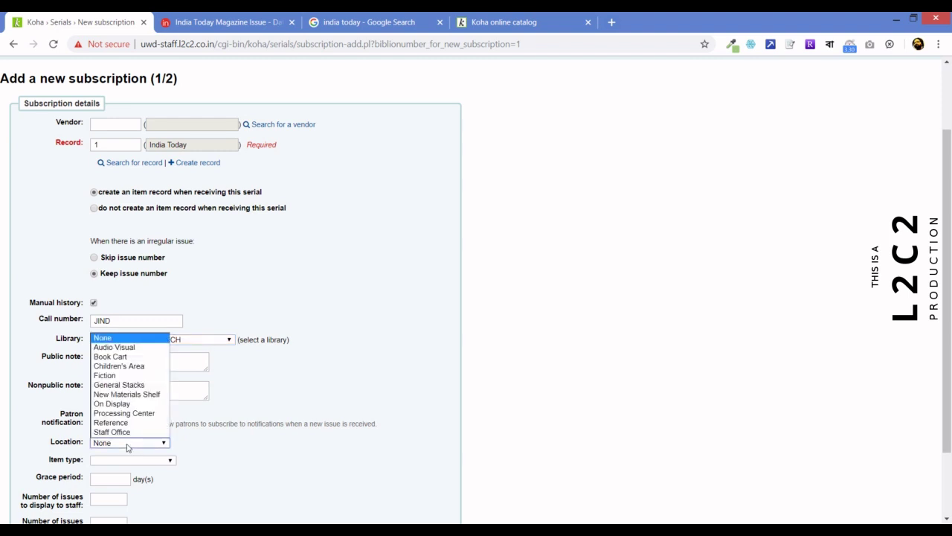
click(140, 386)
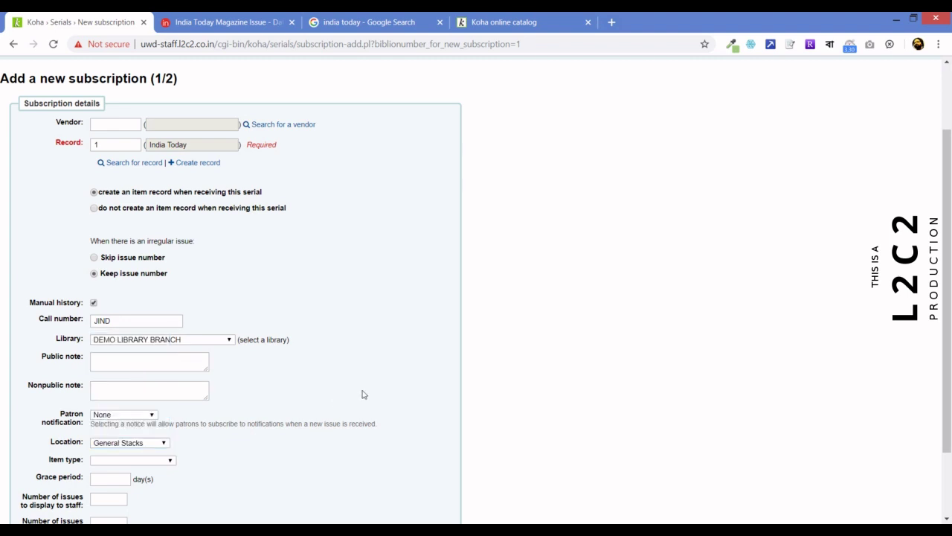
scroll(950, 324, down, 2)
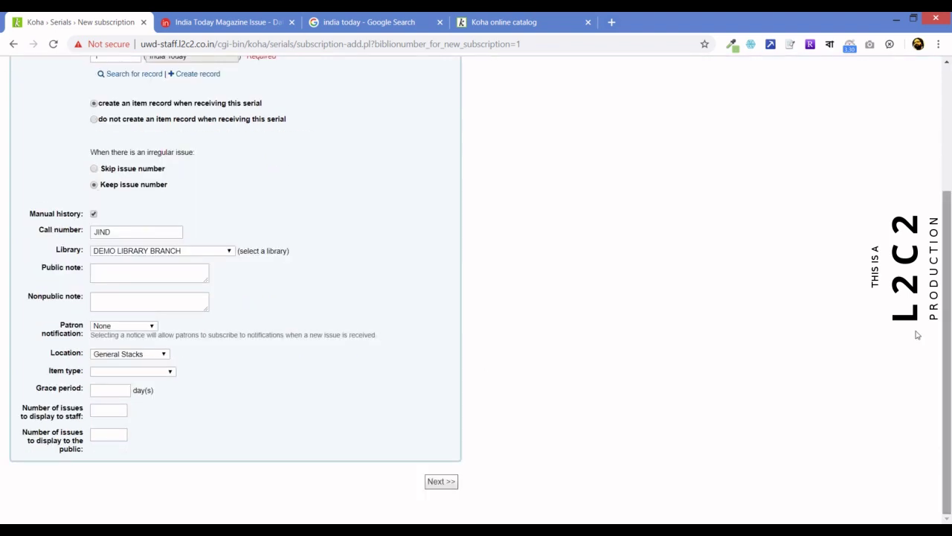
click(160, 374)
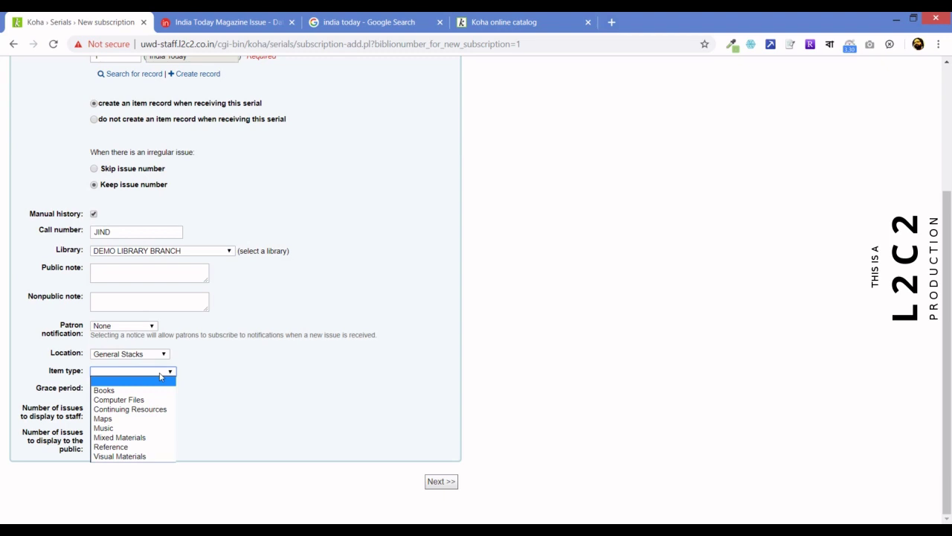
click(134, 414)
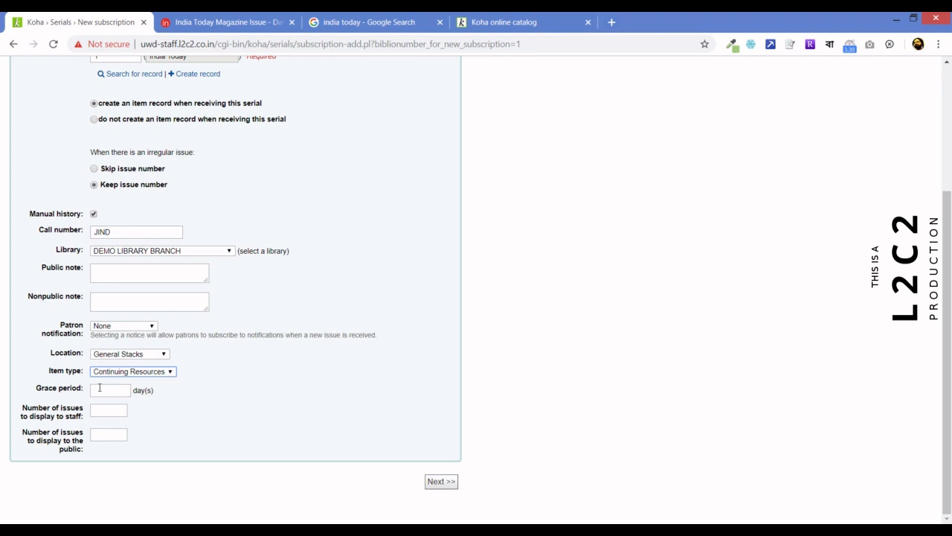
Step: Set 24 issues to display to staff and 12 to the public, and continue to serials planning without linking a vendor
click(99, 389)
drag(948, 304, 947, 177)
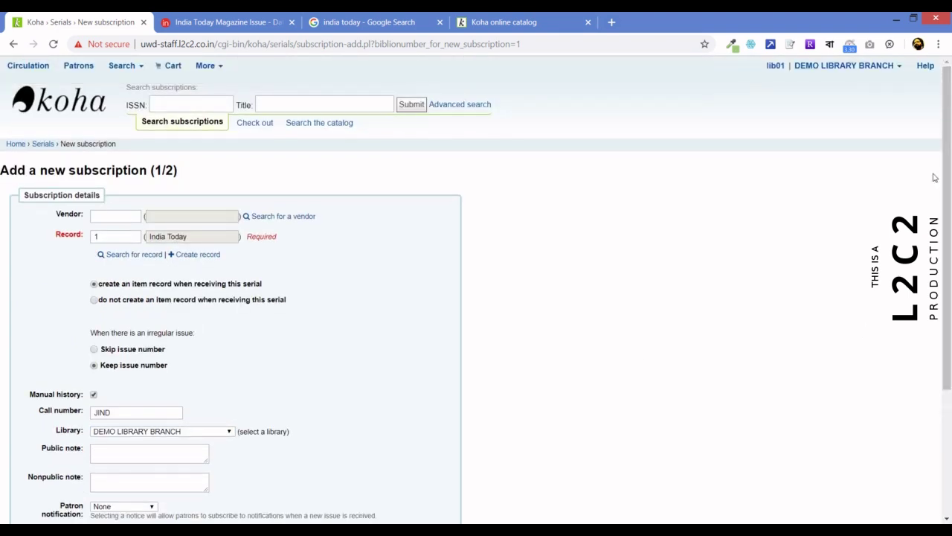
drag(947, 174, 949, 299)
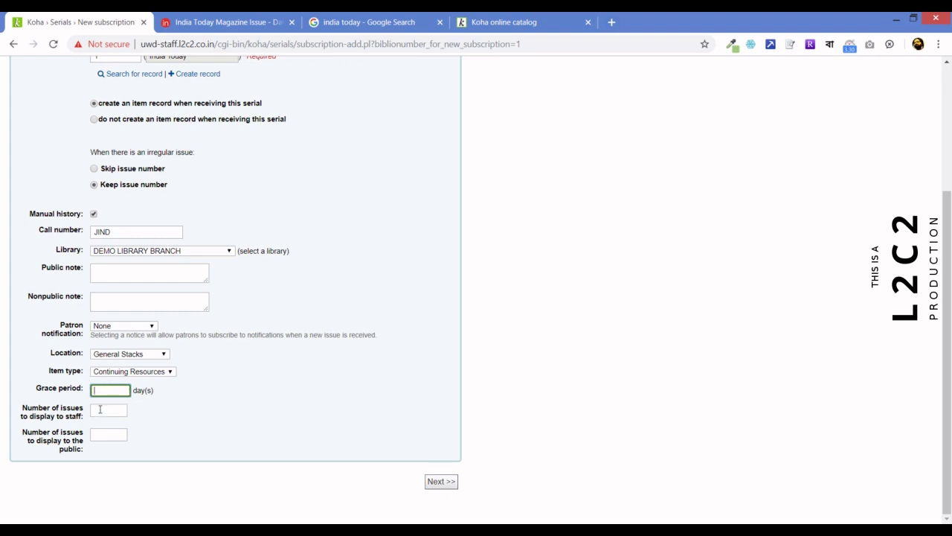
click(100, 410)
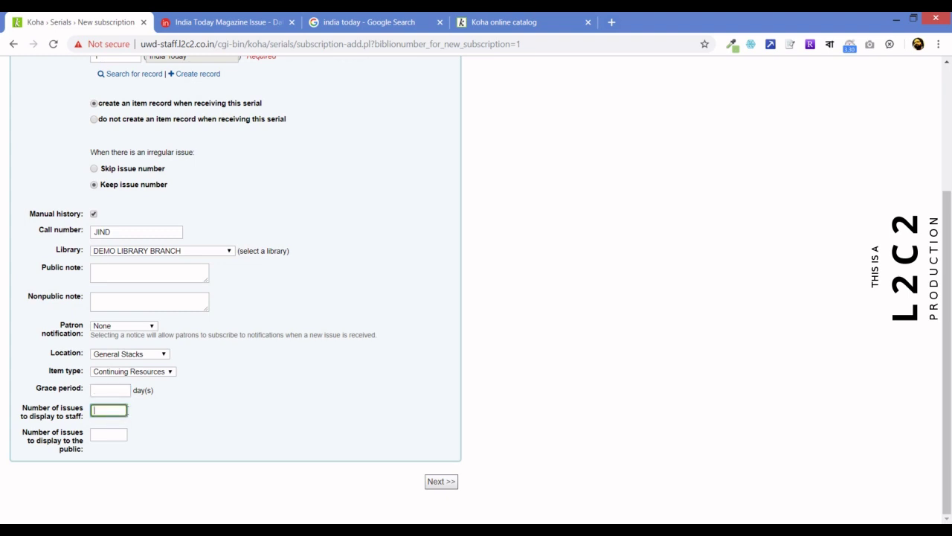
text(24)
click(108, 436)
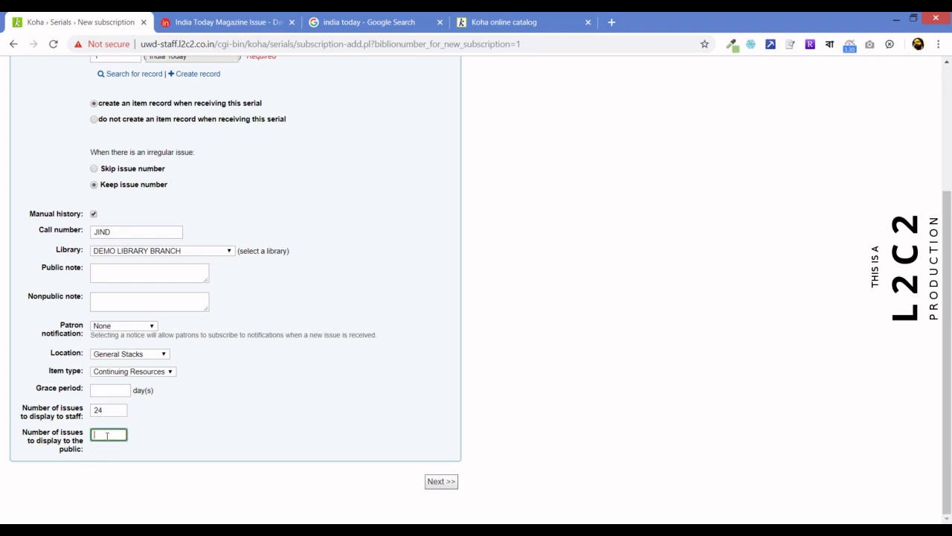
text(12)
click(106, 405)
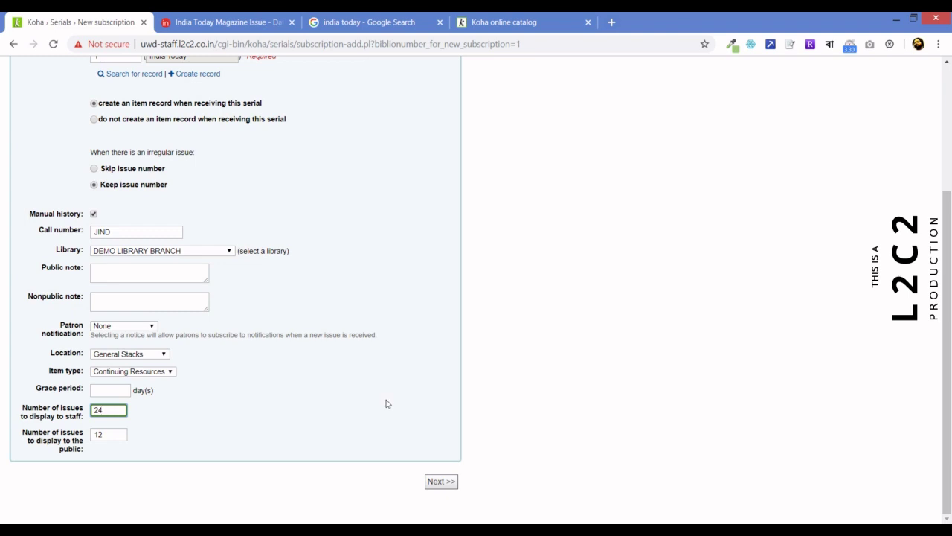
click(436, 483)
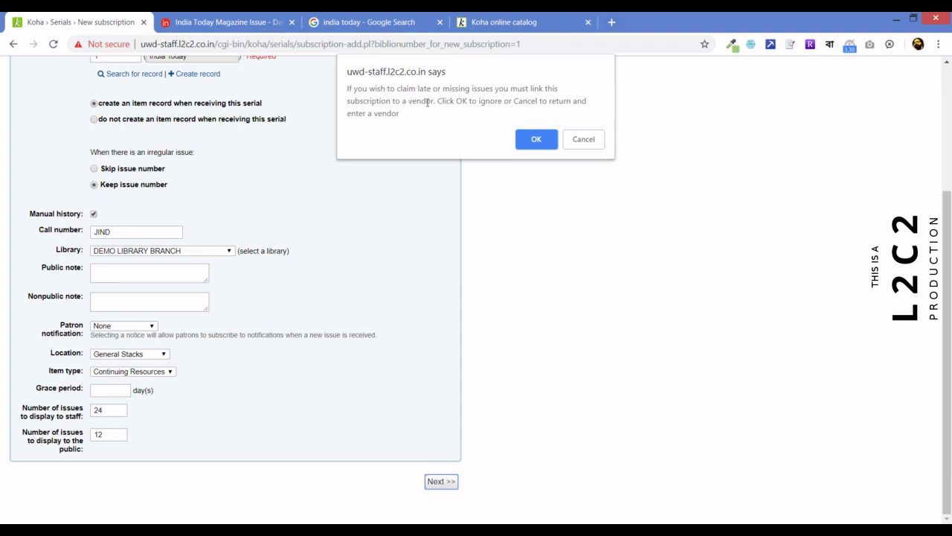
click(533, 139)
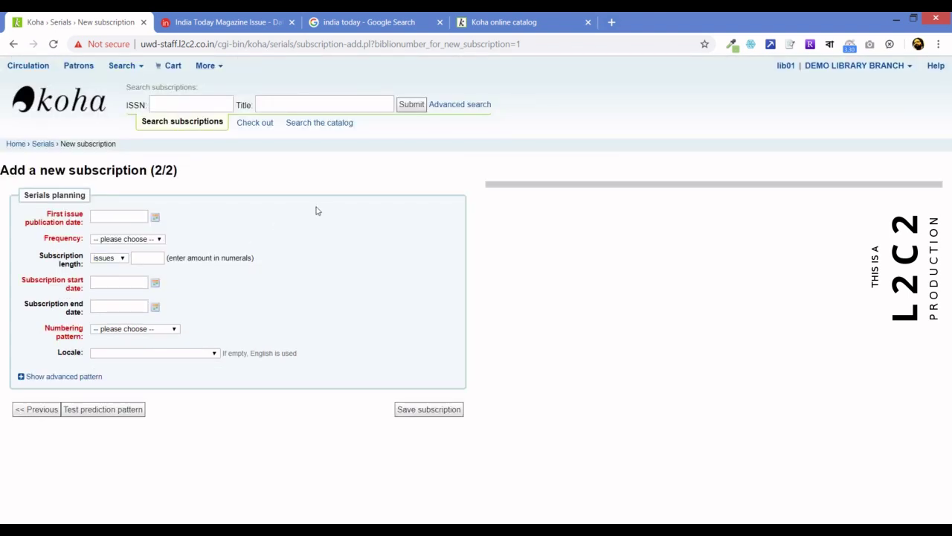
Step: Check India Today's subscription period in the LibreOffice Calc journals list and the January 2019 dates in the system calendar, and return to Koha
click(137, 216)
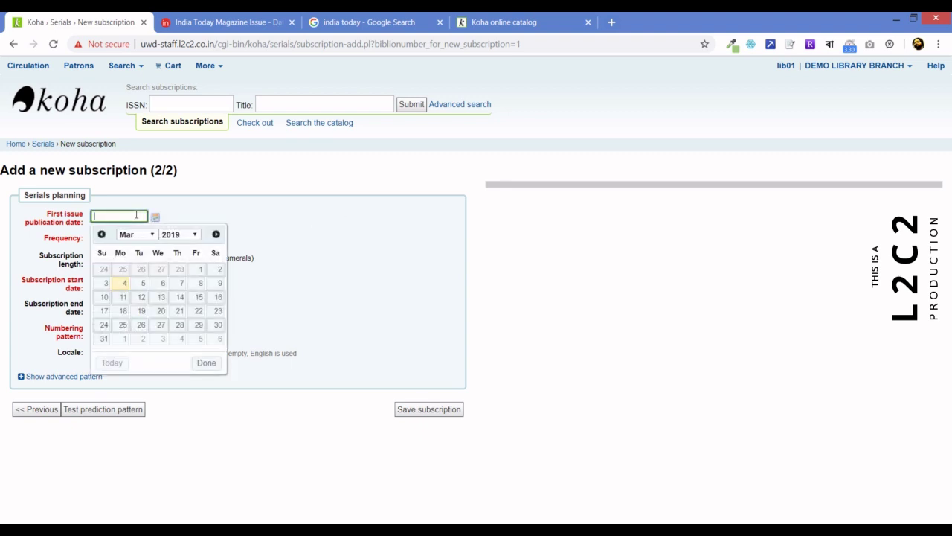
click(186, 211)
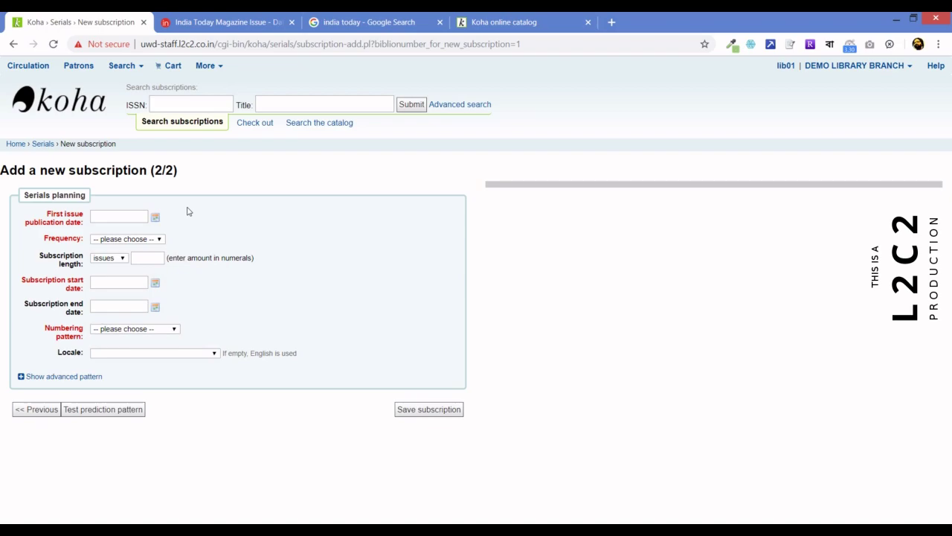
key(alt+Tab)
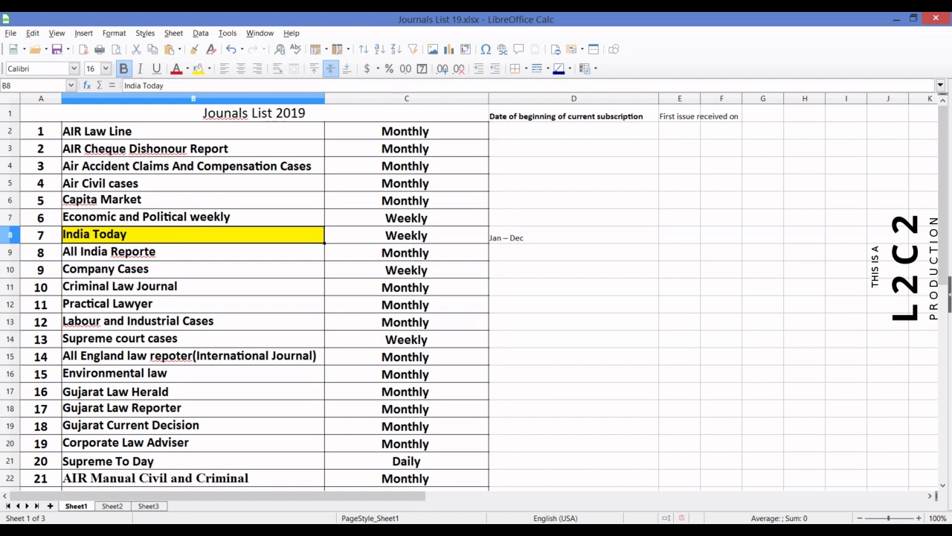
click(922, 529)
click(753, 395)
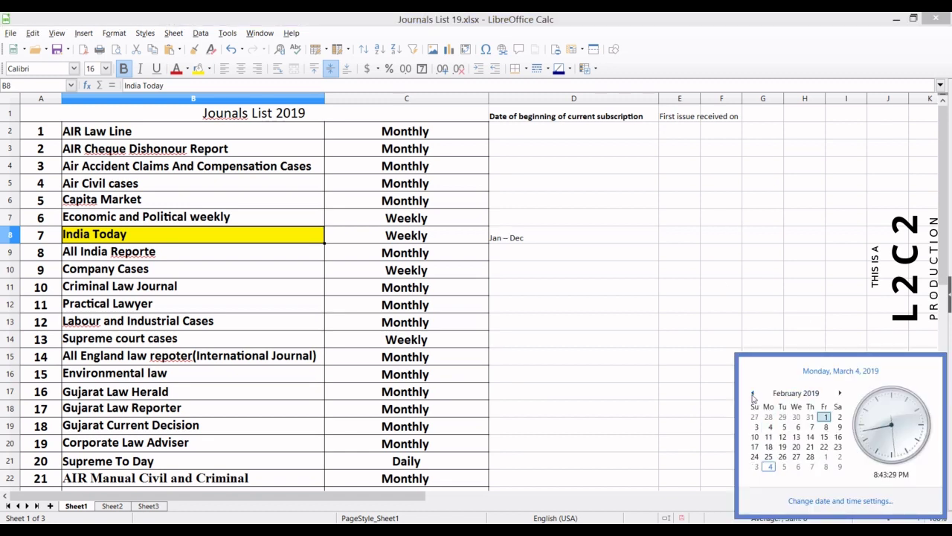
click(753, 394)
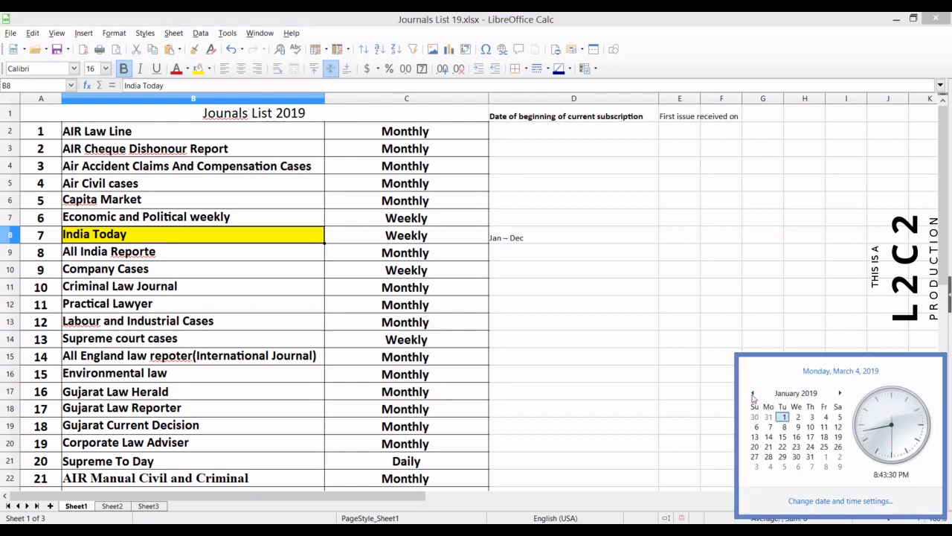
click(782, 421)
click(497, 236)
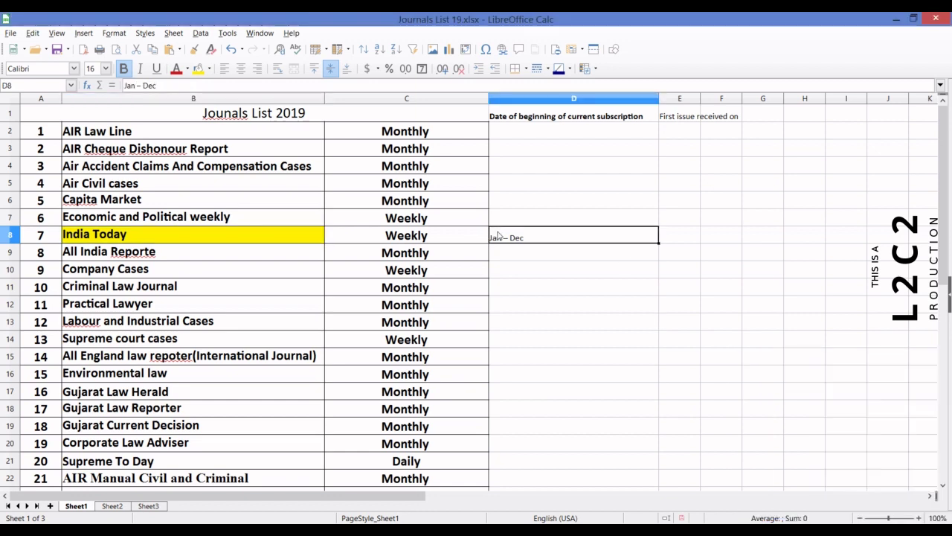
key(alt+Tab)
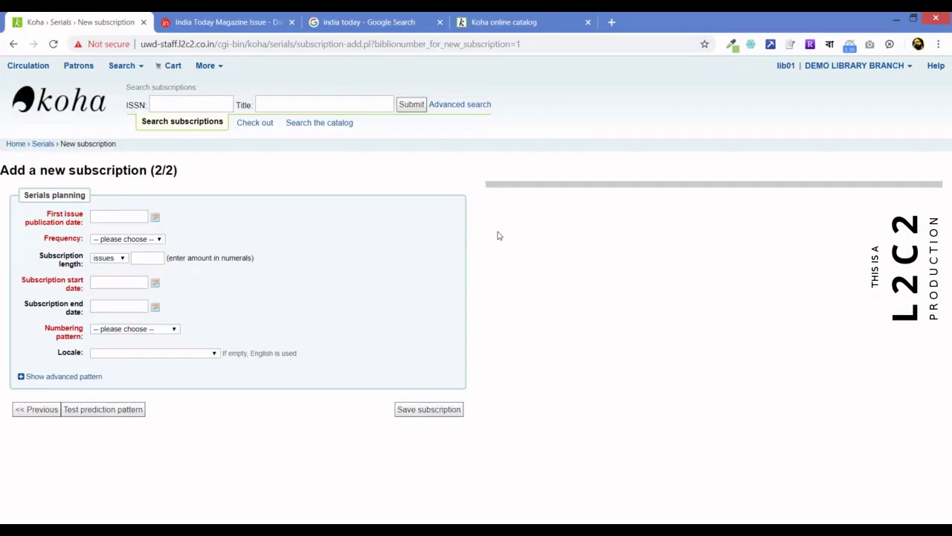
Step: Set the first issue publication date to 07/01/2019
click(155, 220)
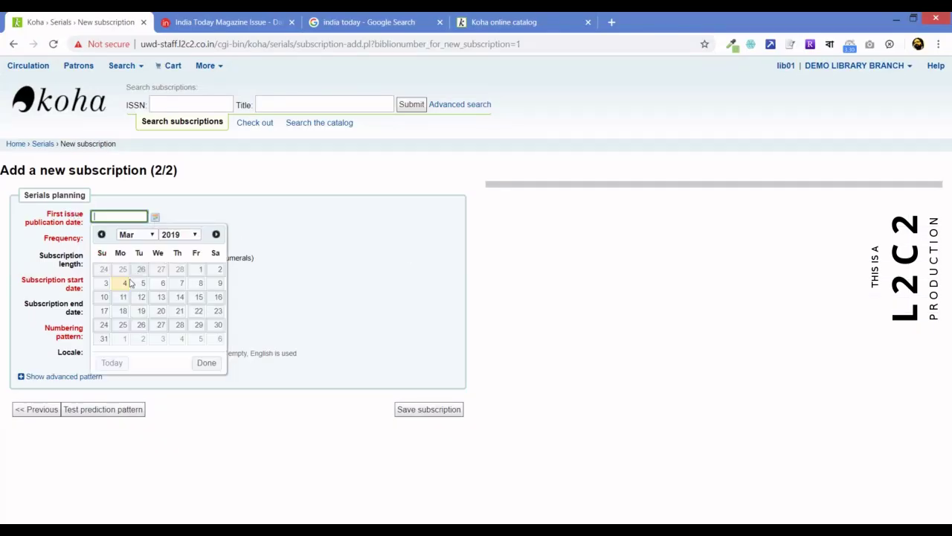
click(124, 236)
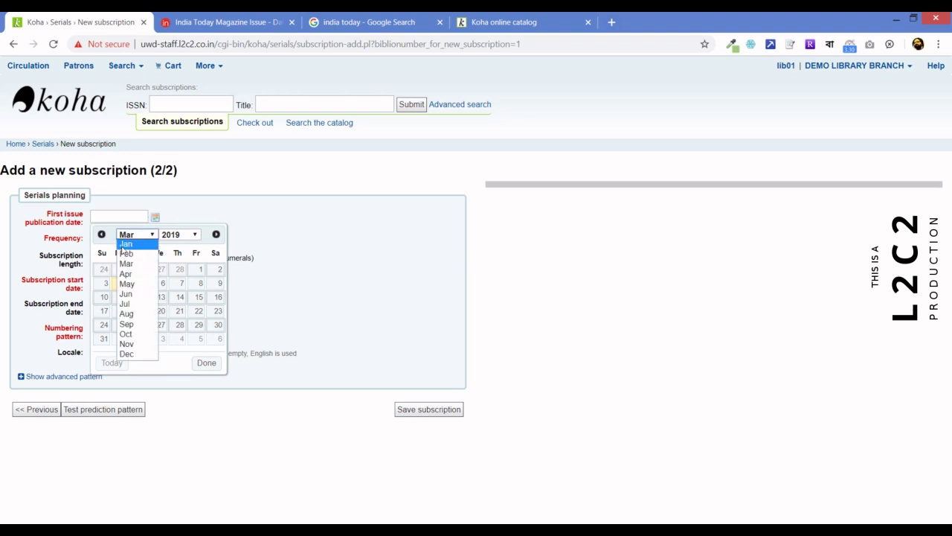
click(125, 245)
click(122, 287)
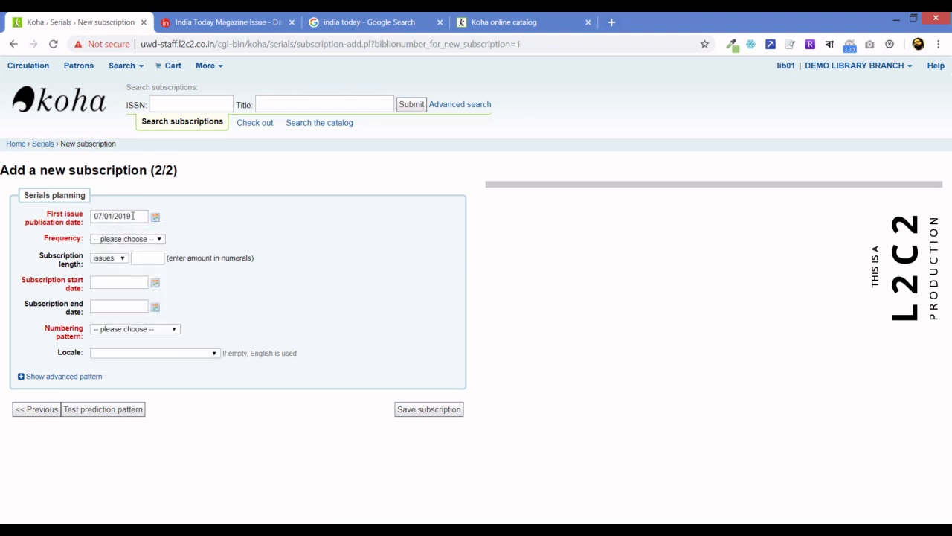
Step: Set the subscription's frequency to 1/week and its length to 12 months
click(151, 240)
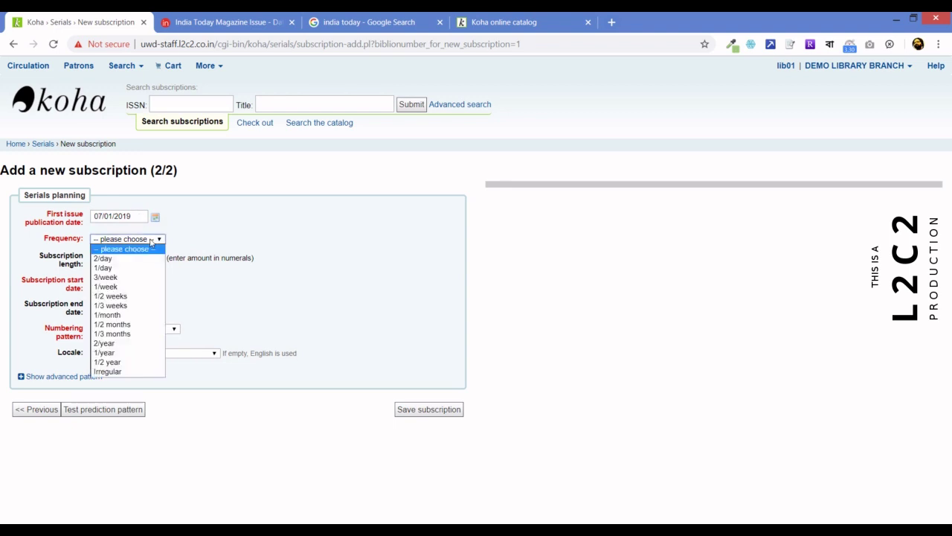
click(127, 288)
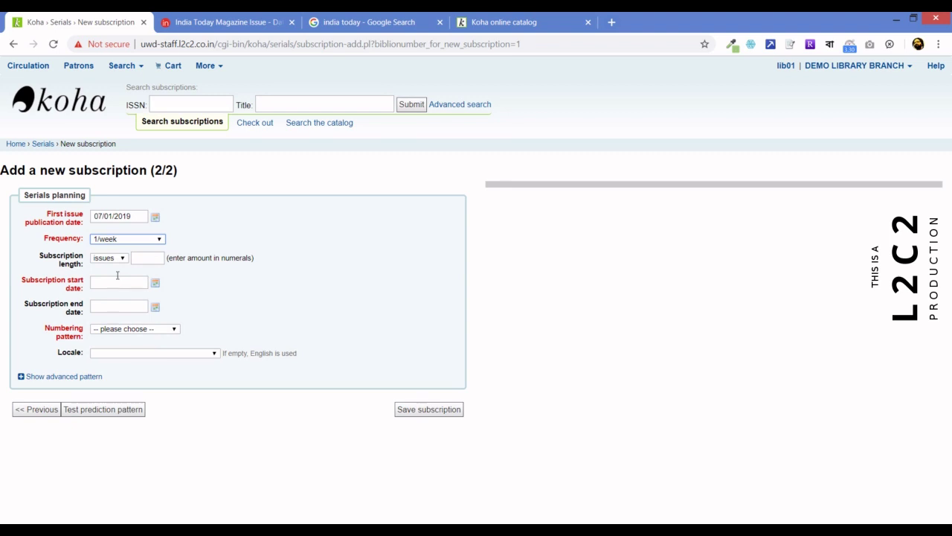
click(109, 260)
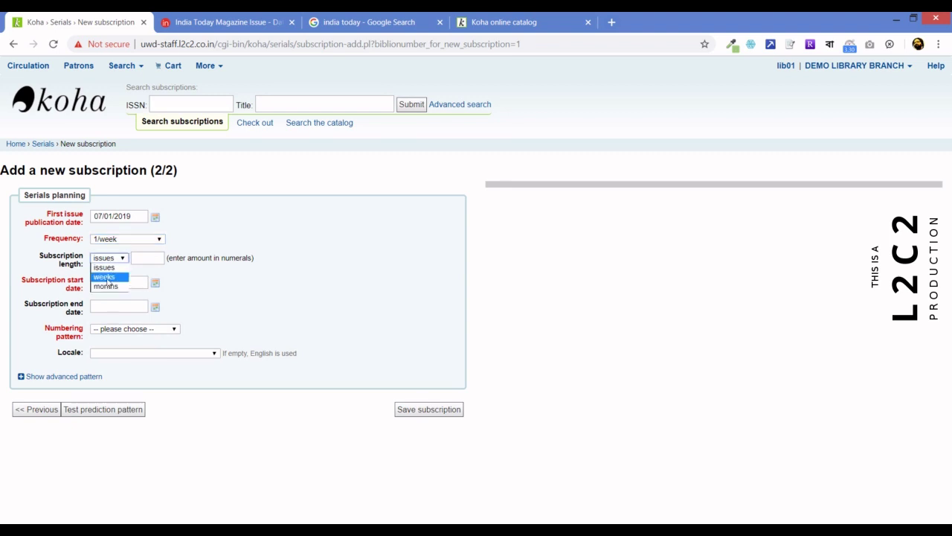
click(106, 285)
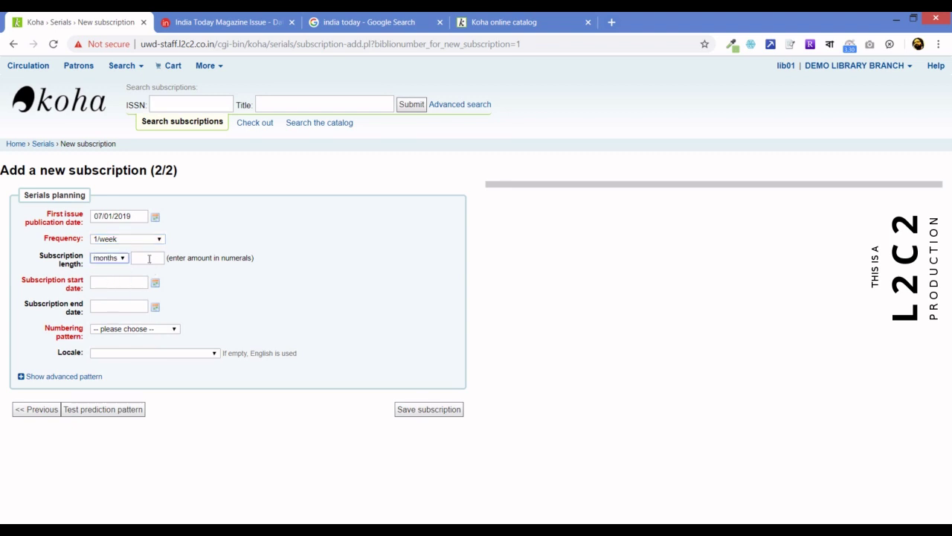
click(149, 258)
text(12)
Step: Set the subscription start date to 01/01/2019 and the end date to 31/12/2019
click(157, 282)
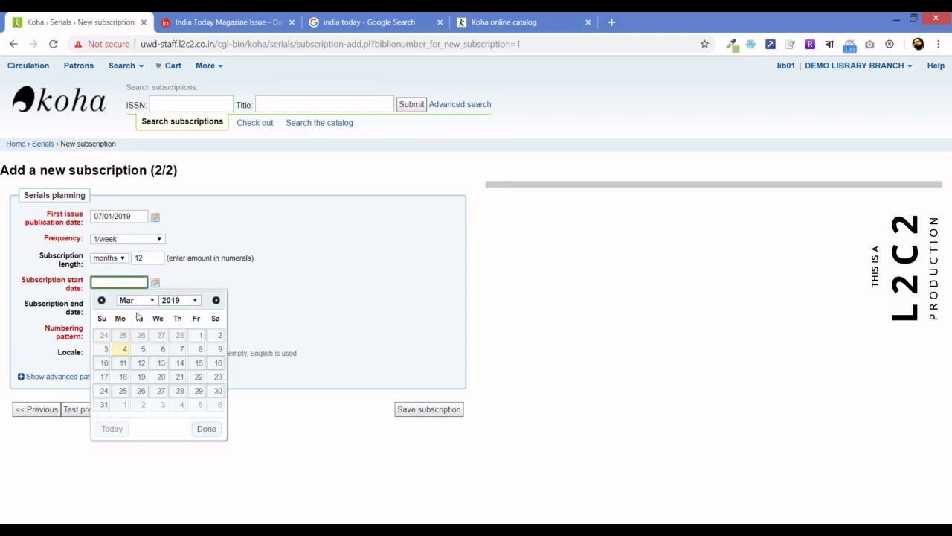
click(135, 300)
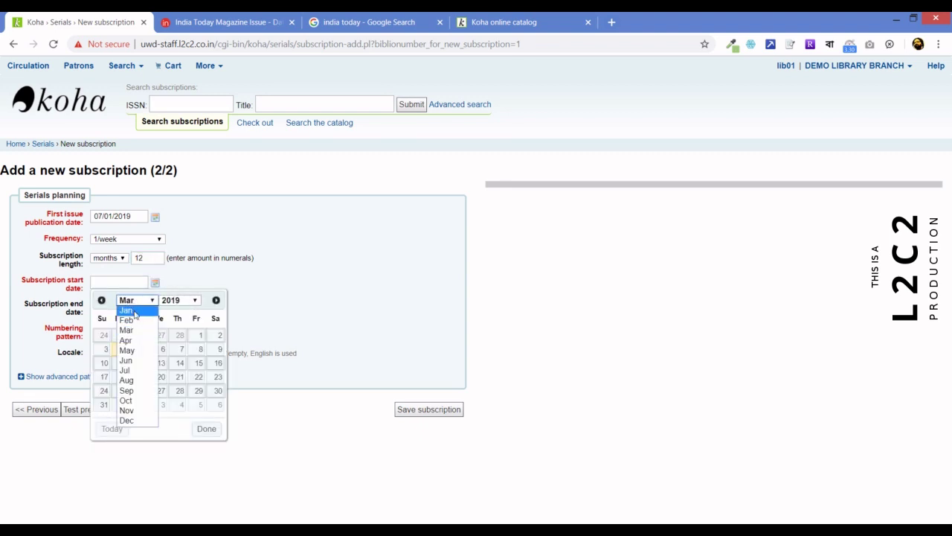
click(134, 311)
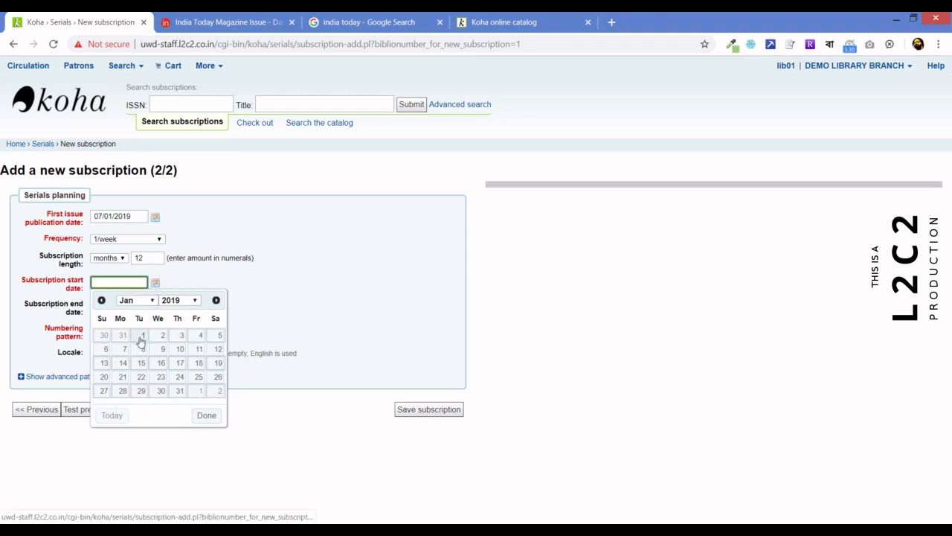
click(141, 338)
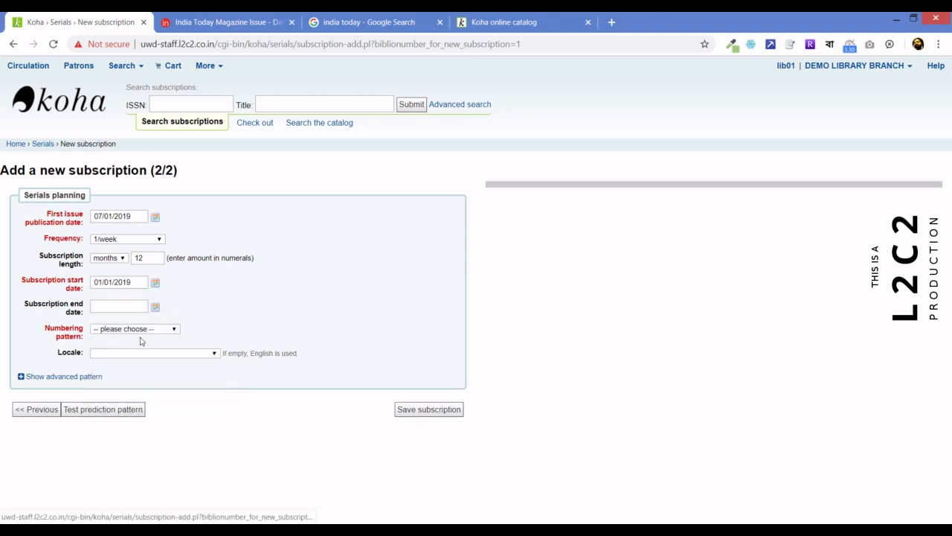
click(129, 301)
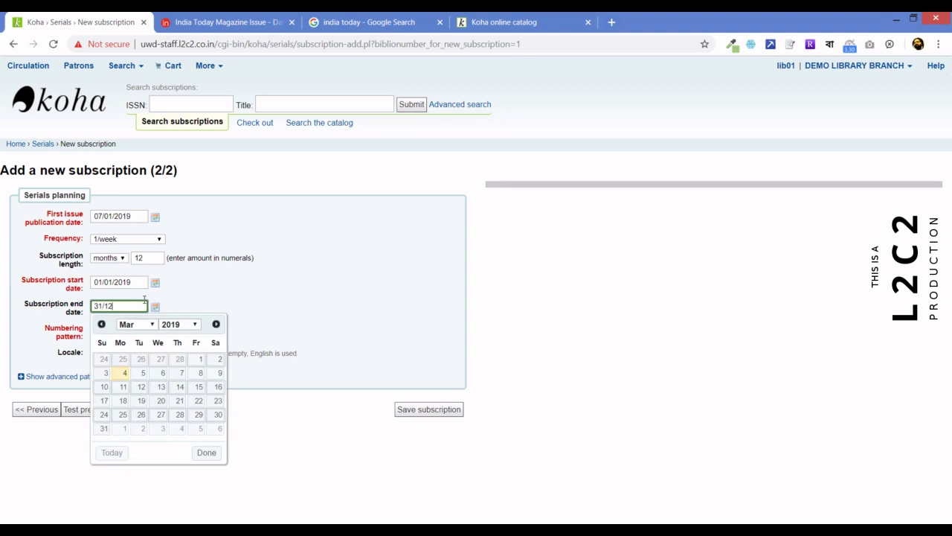
text(31/12/2019)
click(319, 239)
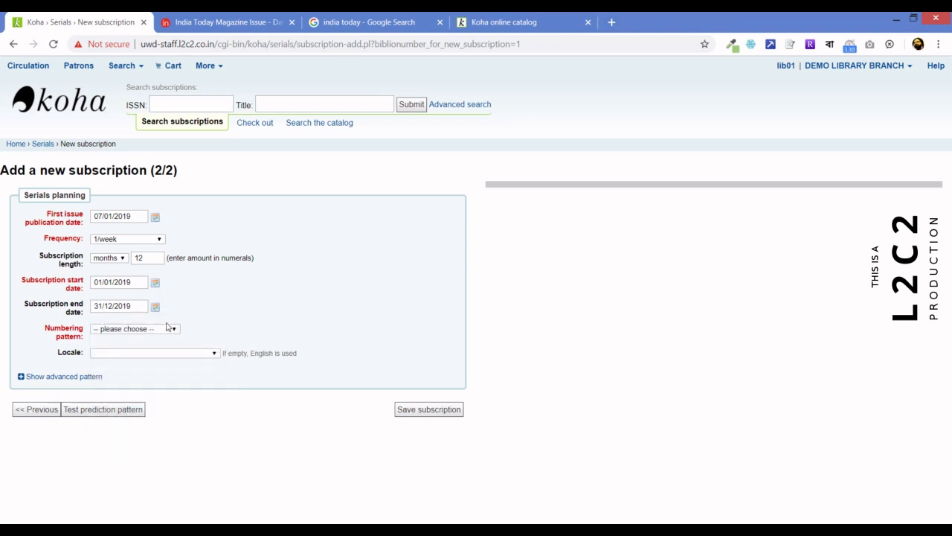
Step: Examine the publication date of the Mar 04, 2019 issue on the India Today website and return to the Koha subscription form
click(240, 16)
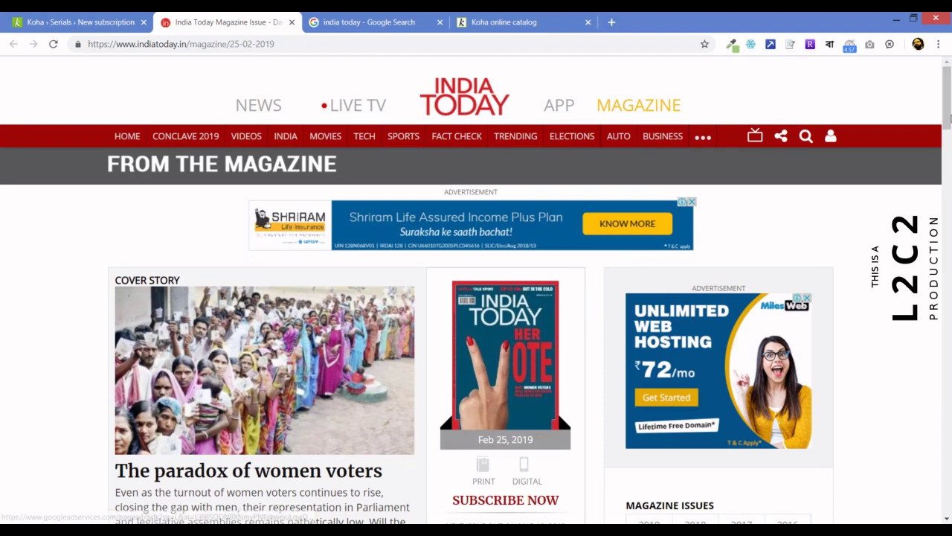
drag(950, 108, 949, 173)
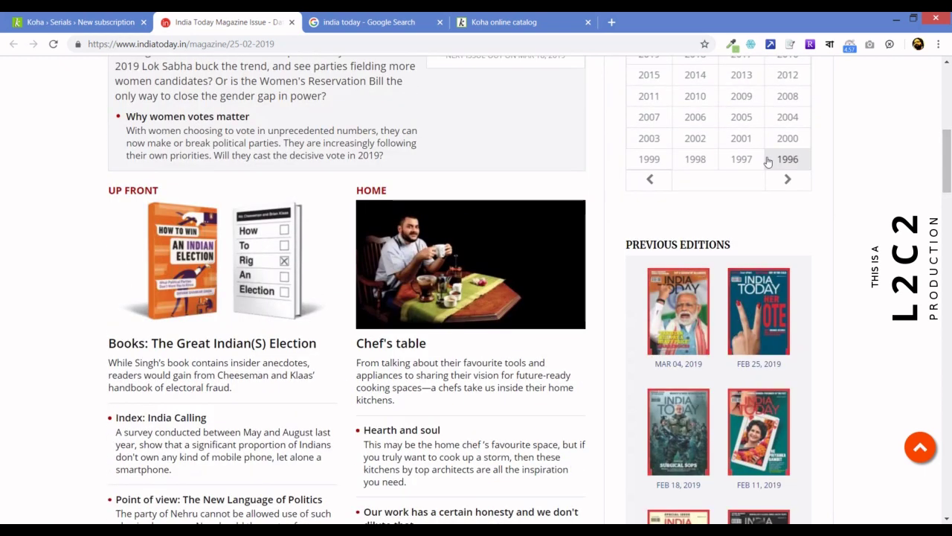
click(685, 297)
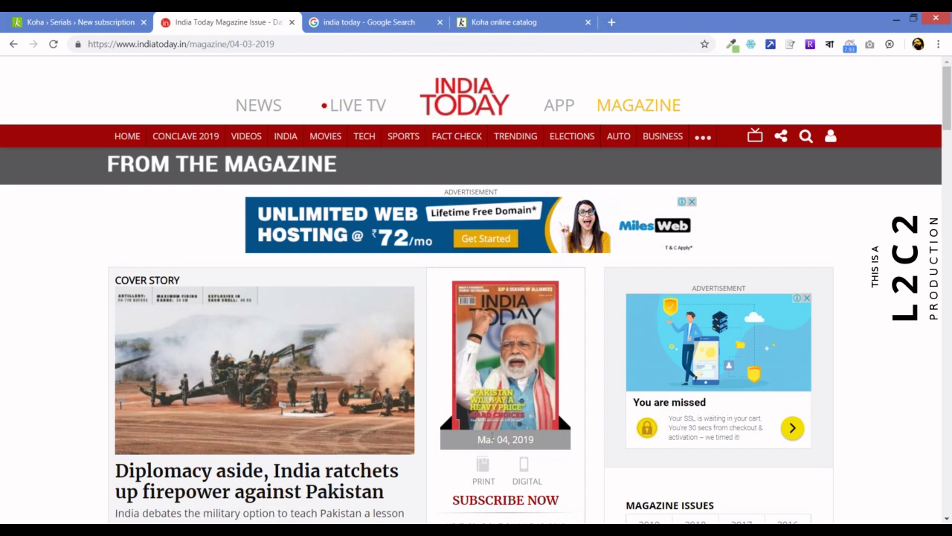
drag(477, 439, 534, 439)
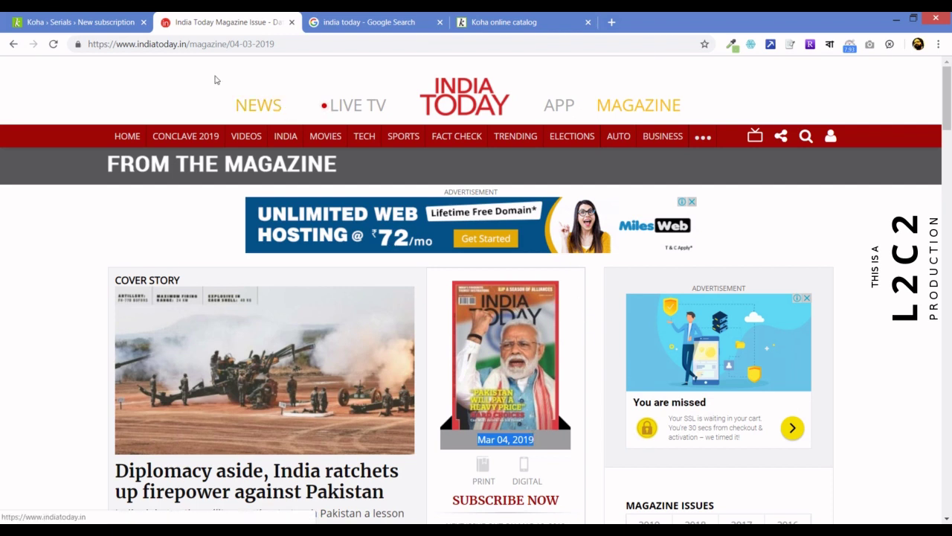
click(109, 16)
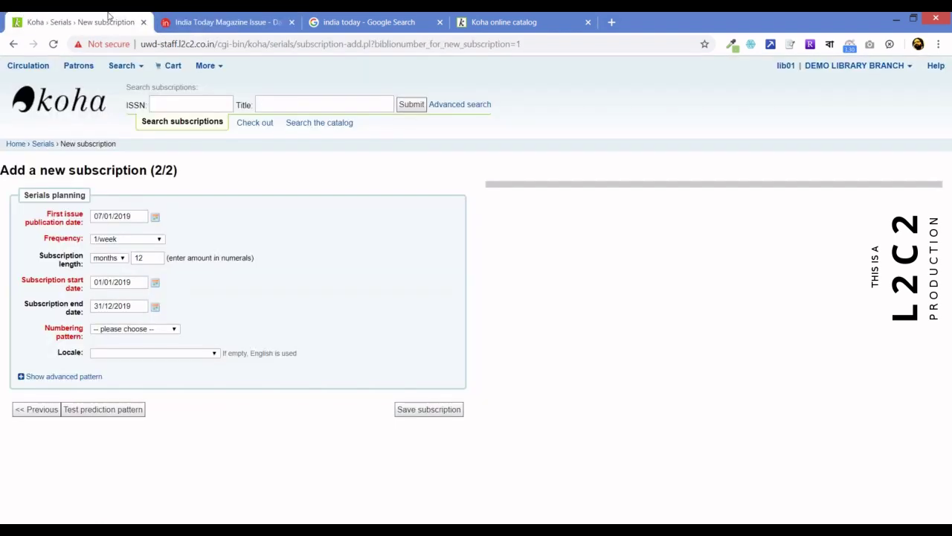
Step: Choose Number as the subscription's numbering pattern
click(130, 334)
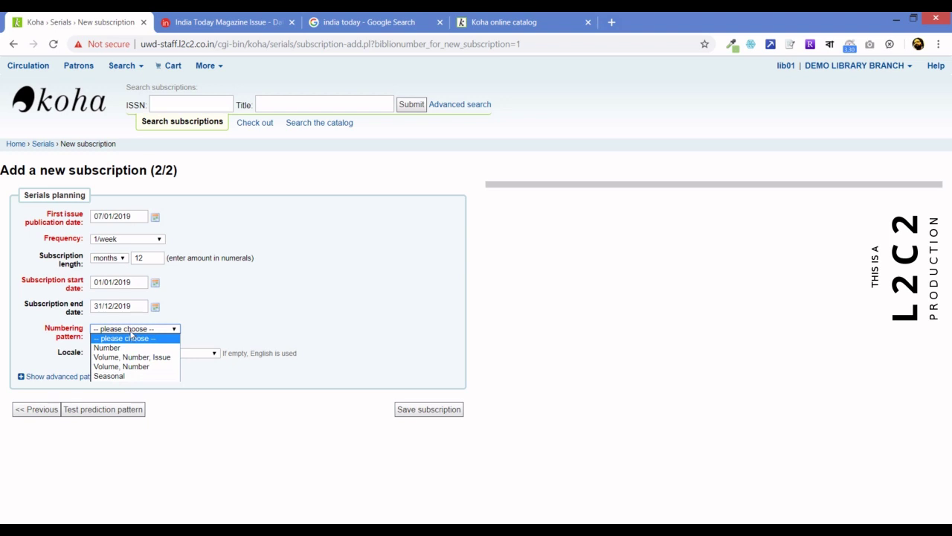
click(212, 336)
click(171, 328)
click(134, 349)
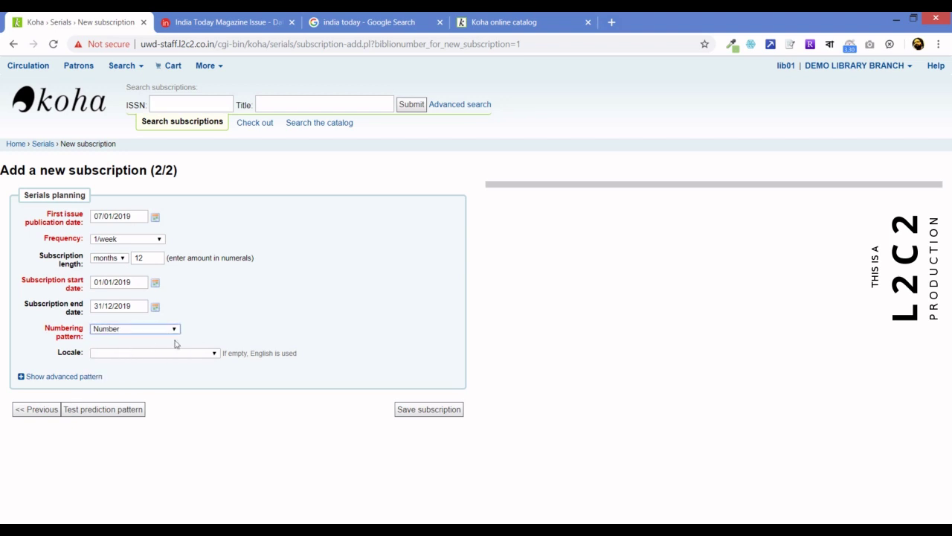
click(104, 333)
click(105, 333)
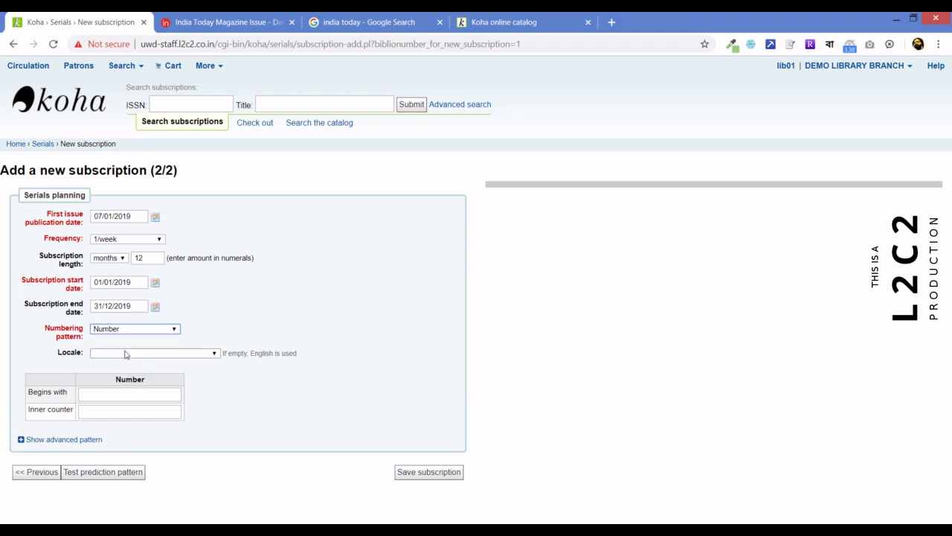
Step: Leave the locale empty and set the numbering to begin with 1 and the inner counter to 1
click(125, 354)
click(124, 355)
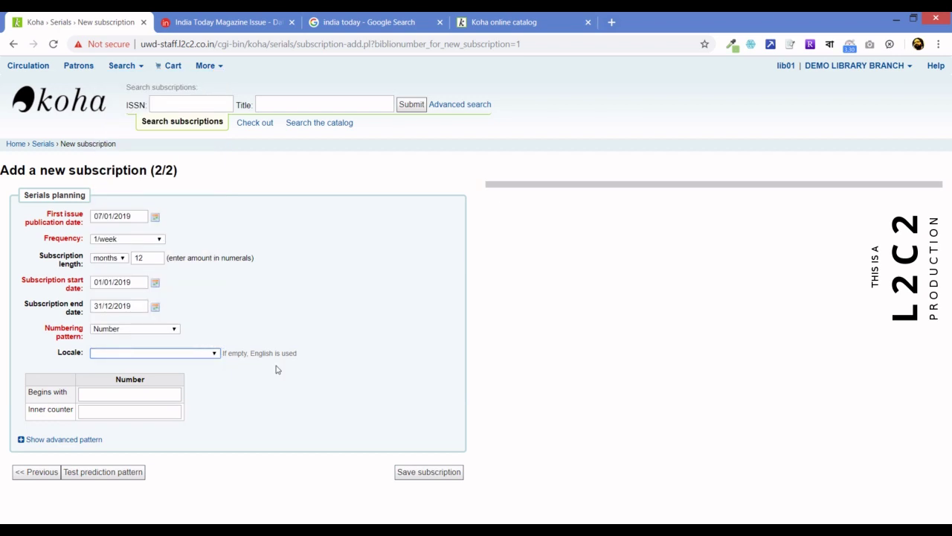
click(128, 393)
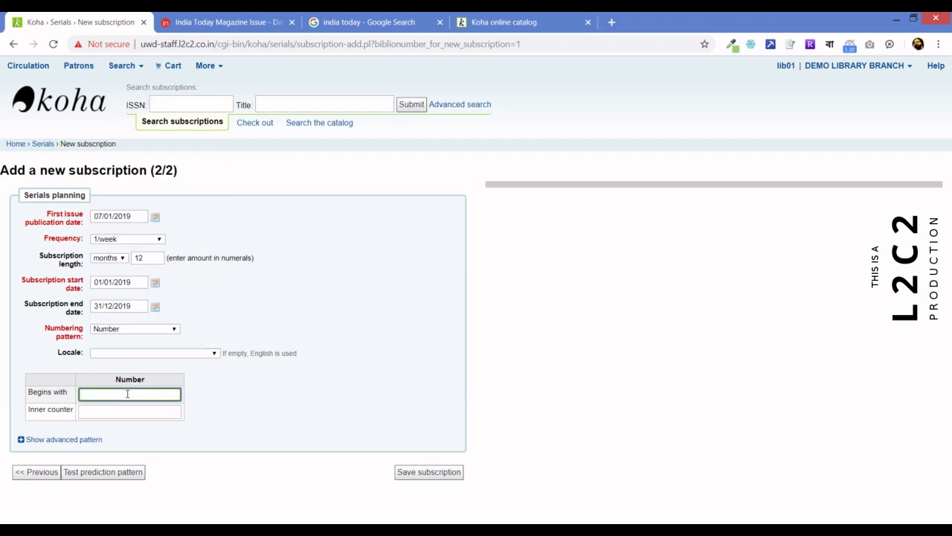
click(119, 410)
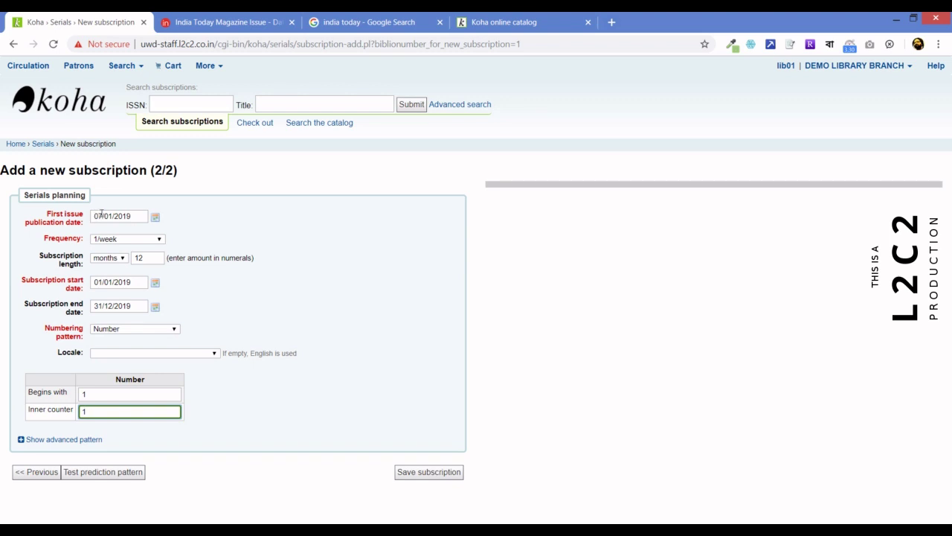
click(127, 282)
drag(128, 282, 114, 282)
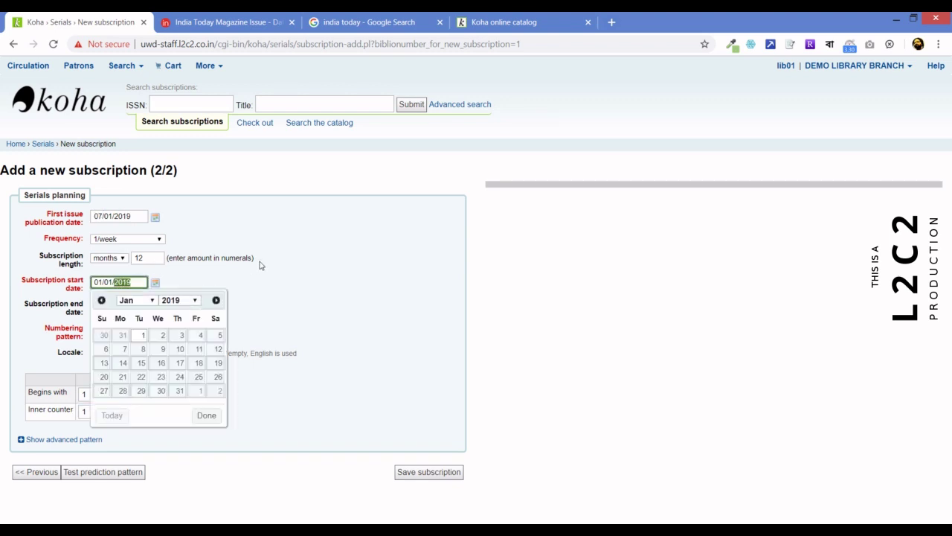
click(207, 216)
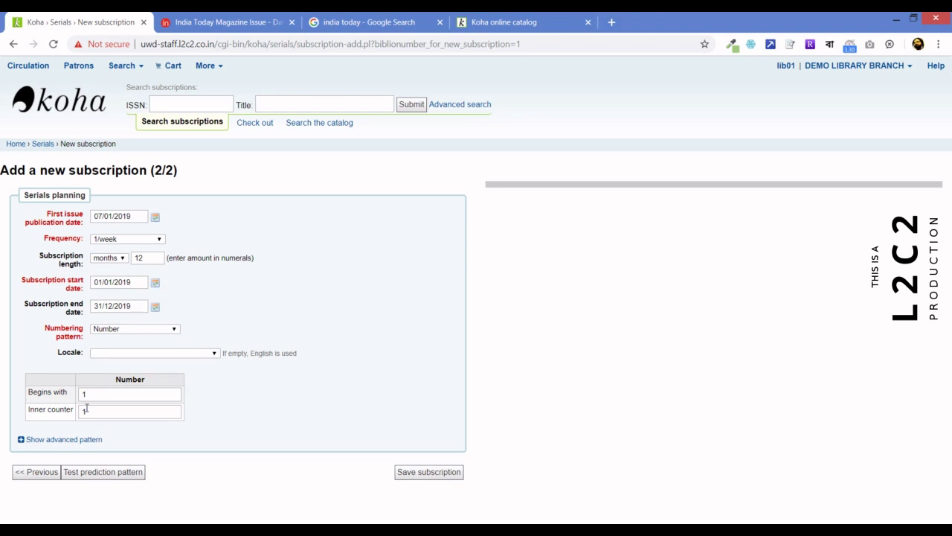
Step: Test the subscription's prediction pattern and compare its publication dates with the previous editions on the India Today website
click(101, 474)
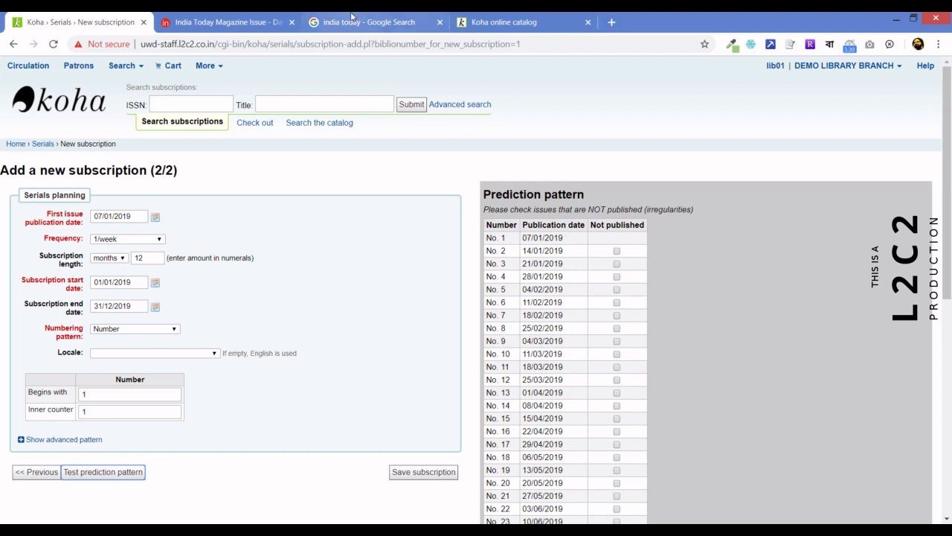
click(223, 21)
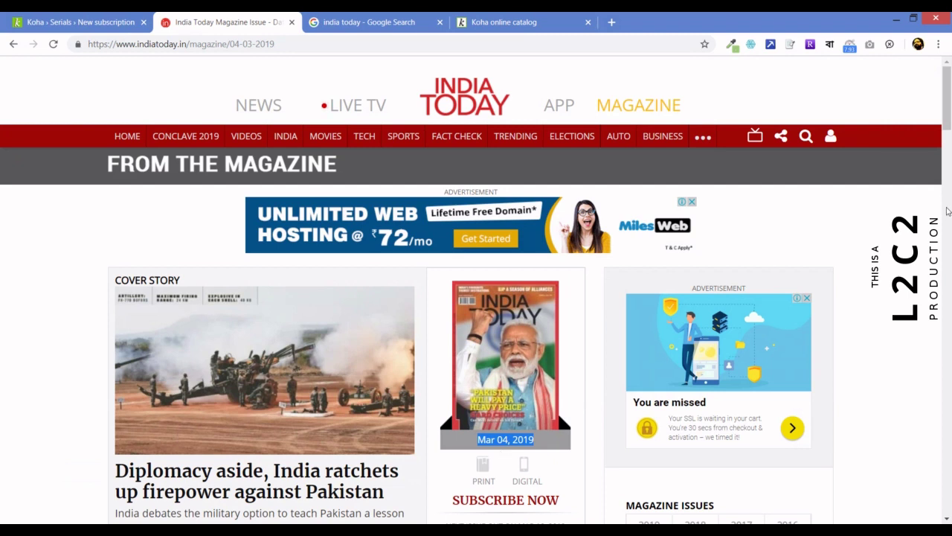
drag(949, 133, 949, 210)
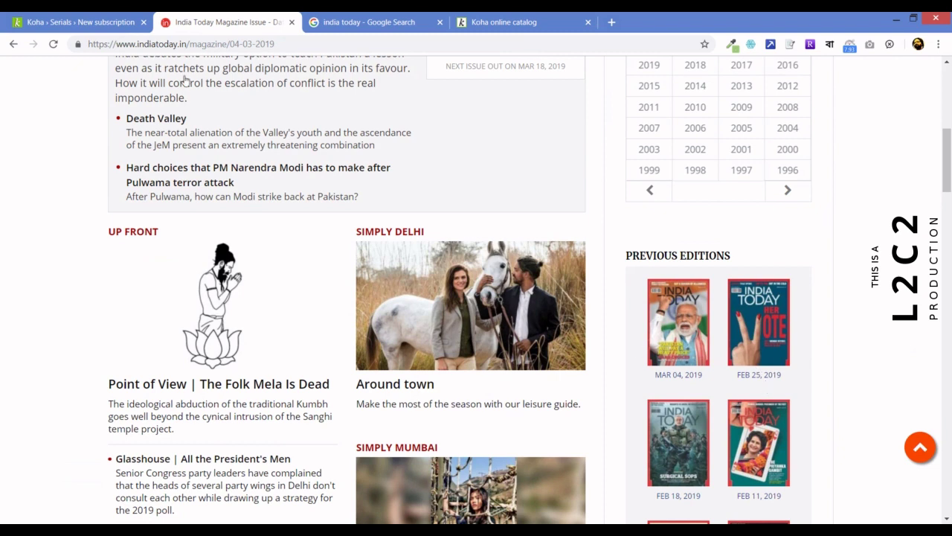
click(108, 22)
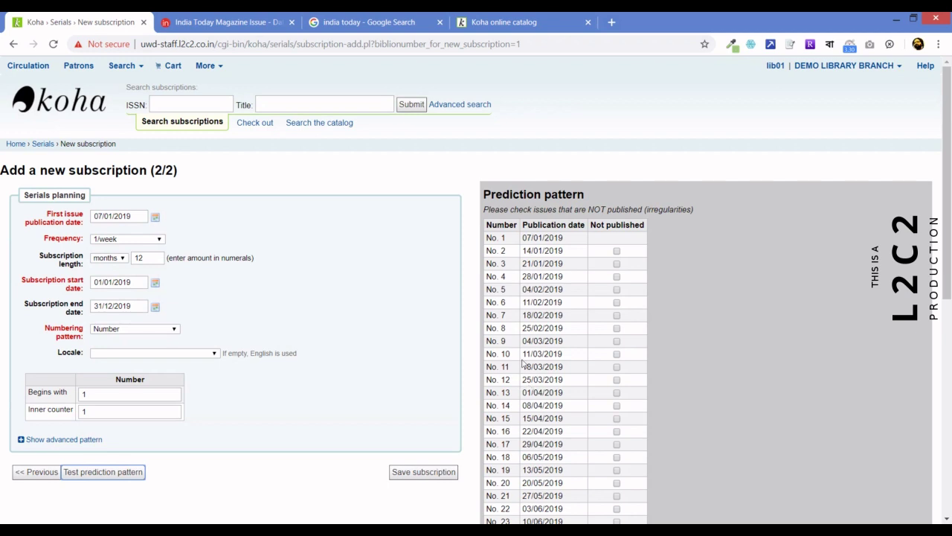
triple_click(522, 328)
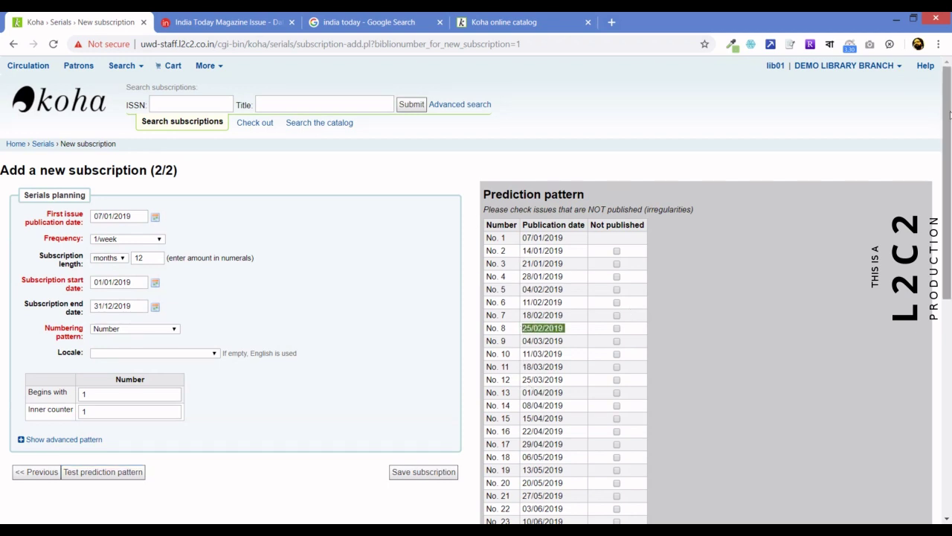
Step: Review the predicted issues through the end of the pattern and save the subscription
drag(949, 143, 941, 320)
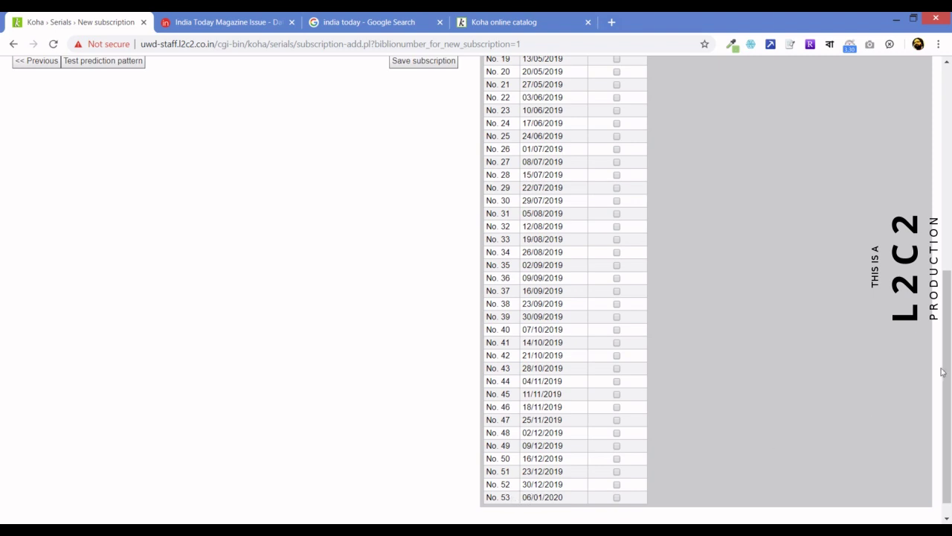
drag(942, 372, 947, 237)
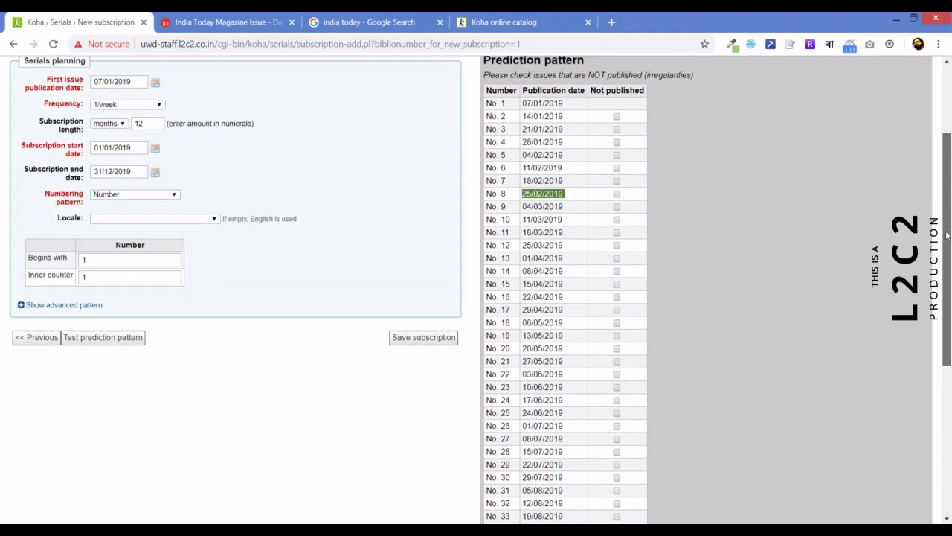
drag(947, 235, 944, 213)
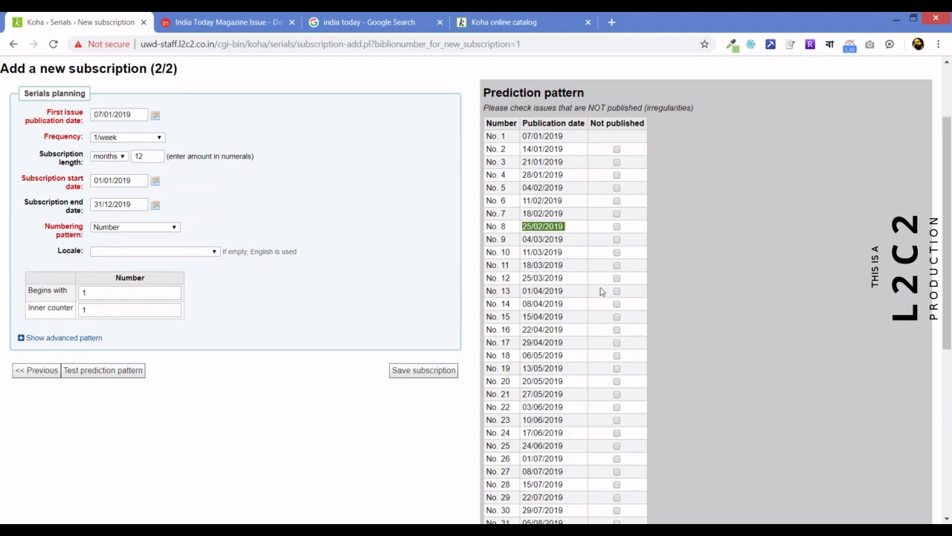
click(421, 372)
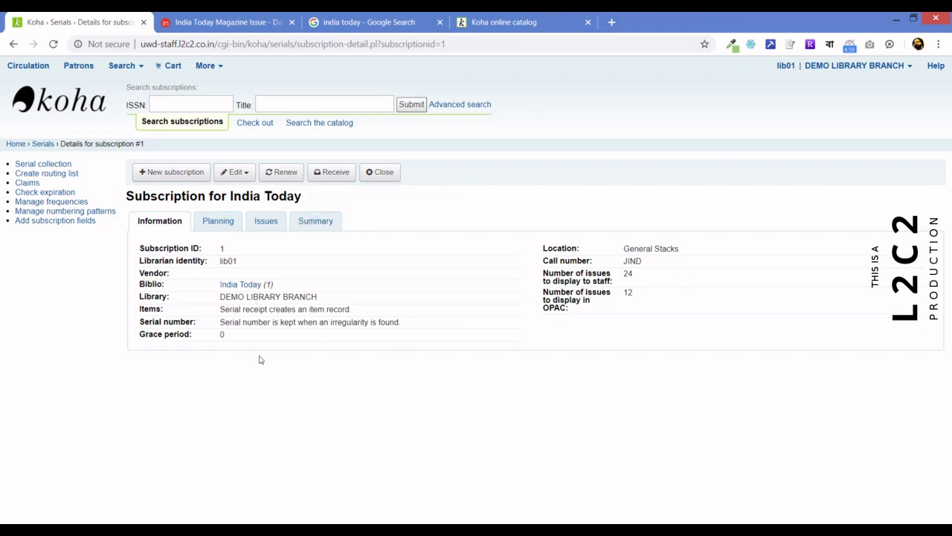
Step: Review the new subscription's planning and issues details, and open its form for receiving issues
click(217, 221)
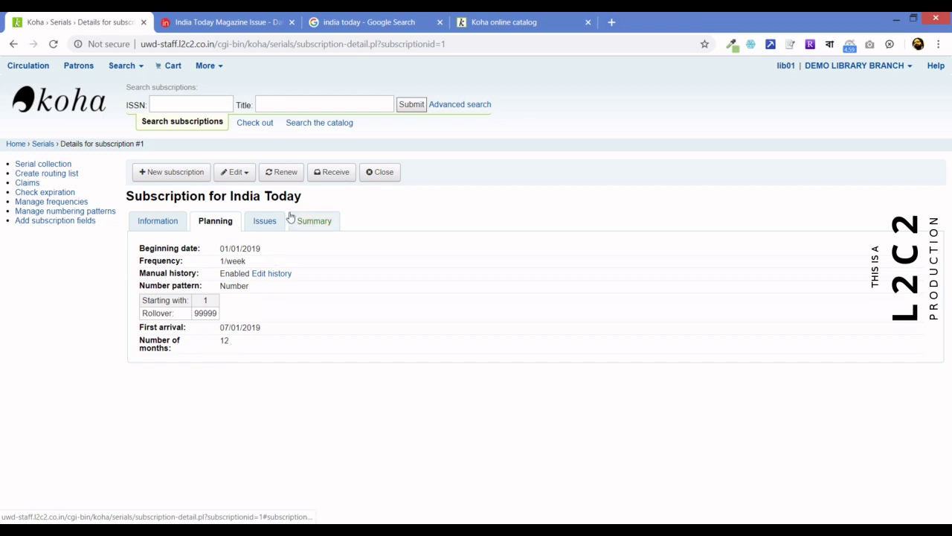
click(266, 223)
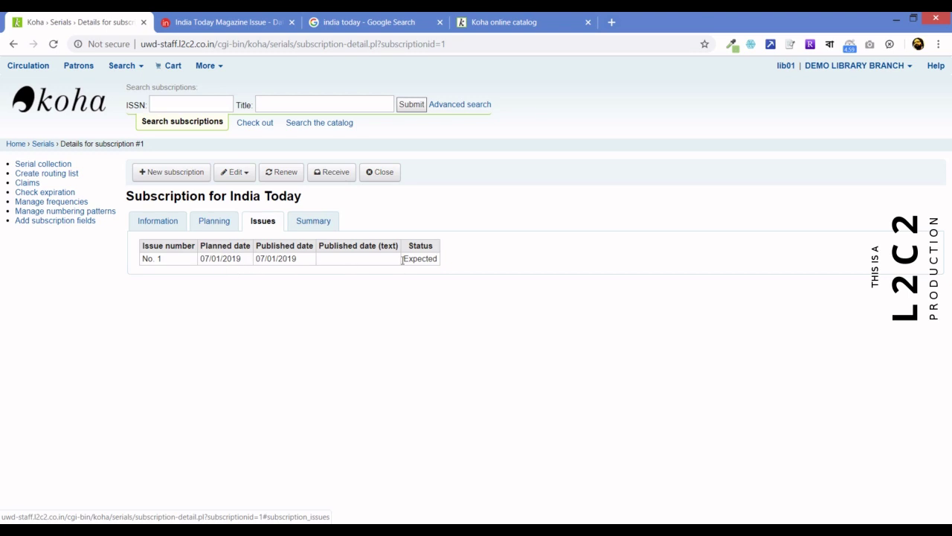
click(334, 179)
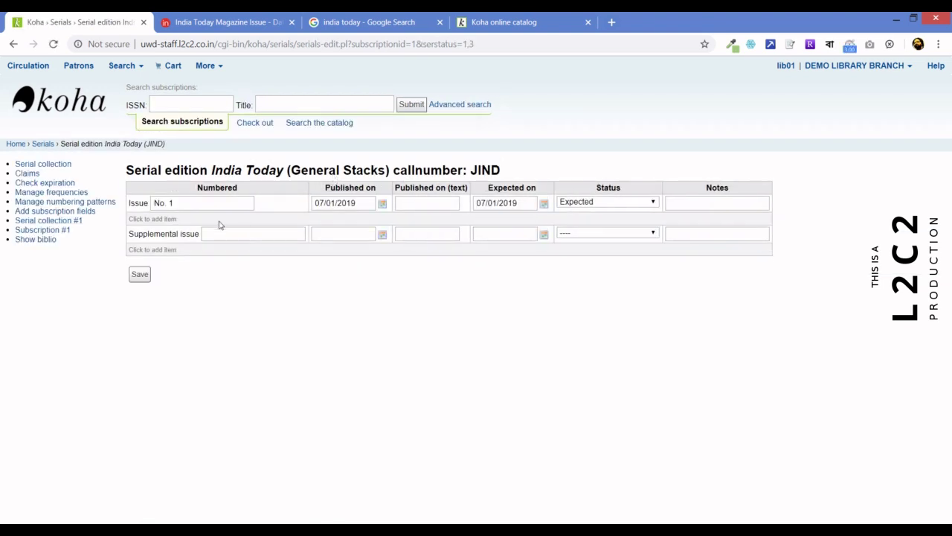
Step: Check how previous editions are dated on the India Today website and label the first issue Jan 07, 2019 in Koha
click(238, 22)
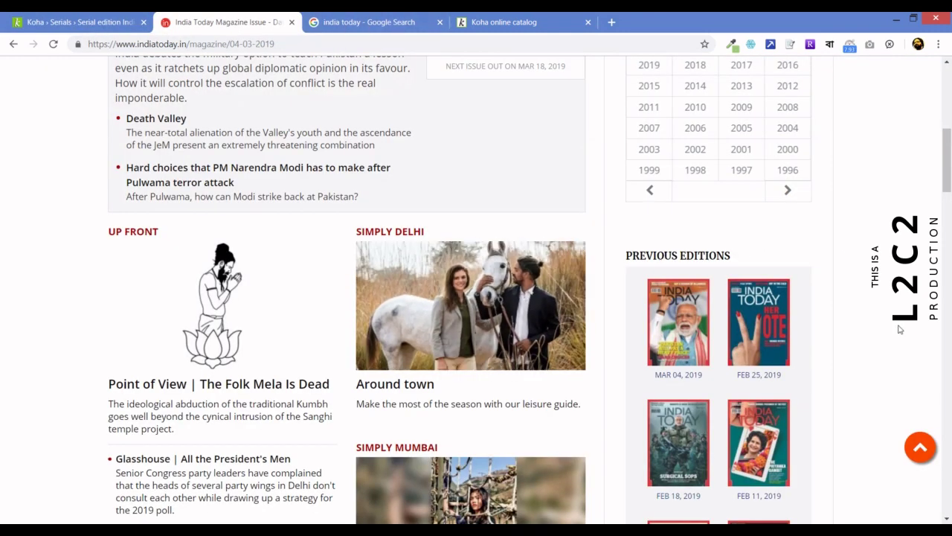
drag(653, 375, 710, 376)
click(125, 17)
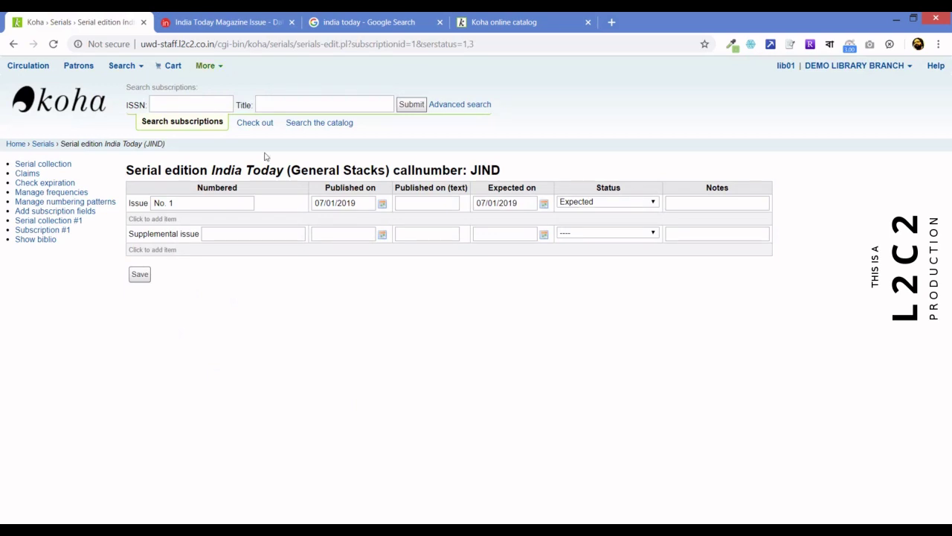
drag(216, 203, 119, 204)
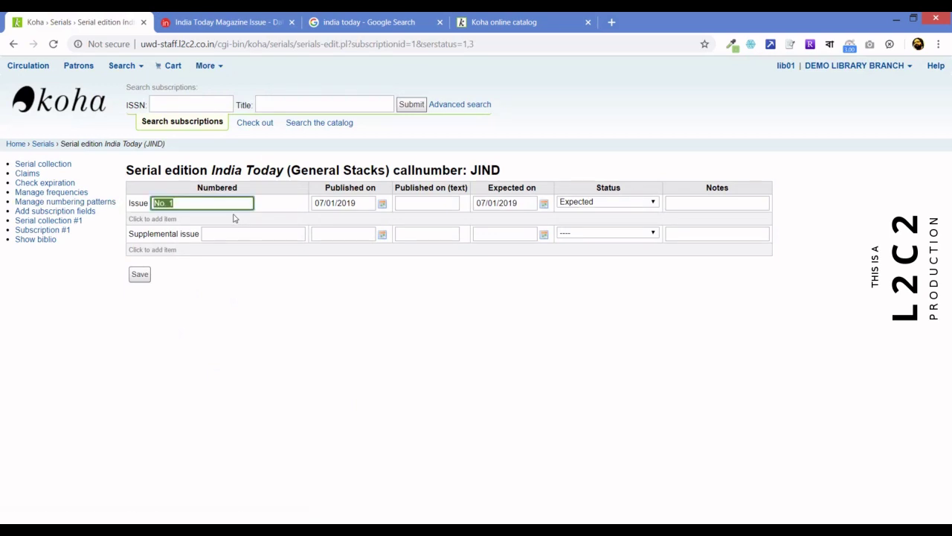
text(Jan 07, 2019)
Step: Set the Jan 07, 2019 issue's status to Arrived, give its item the barcode 101, and save the issue
click(575, 204)
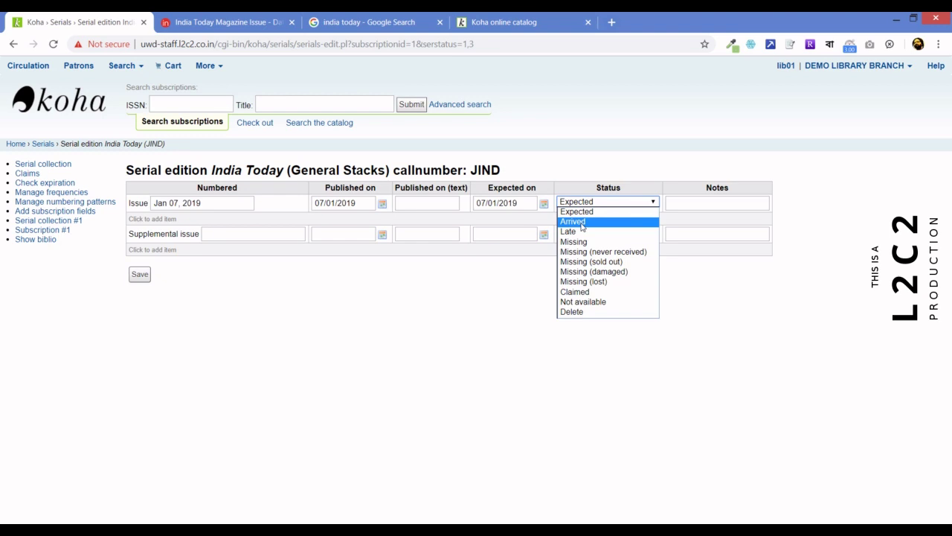
click(582, 223)
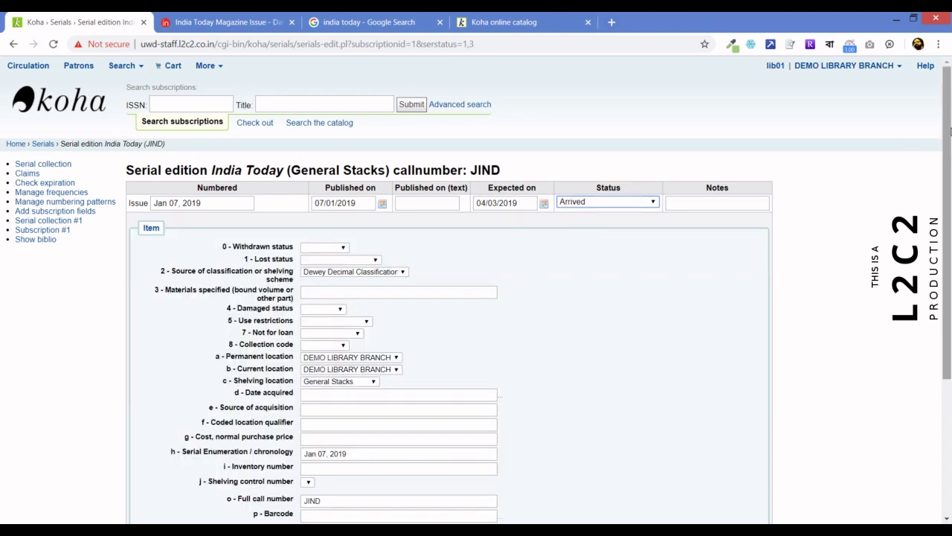
drag(947, 141, 947, 277)
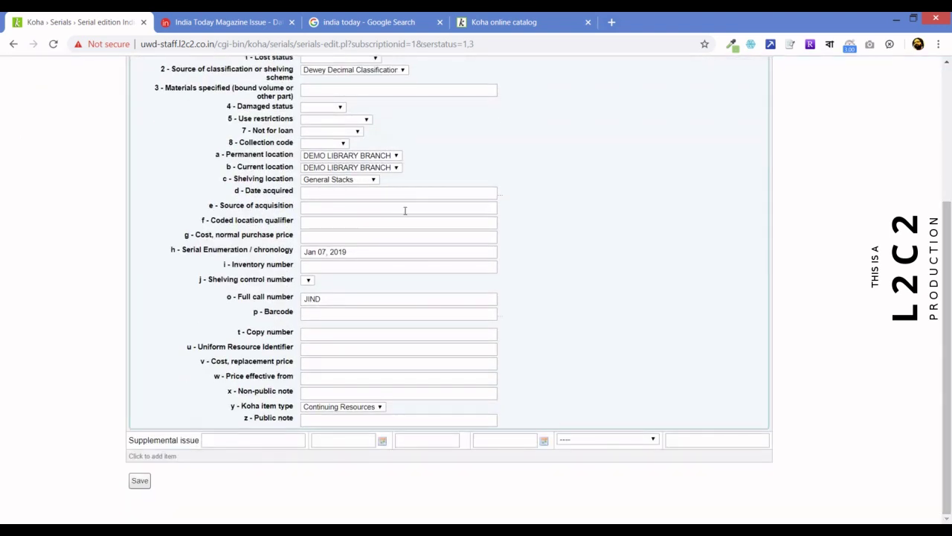
click(312, 314)
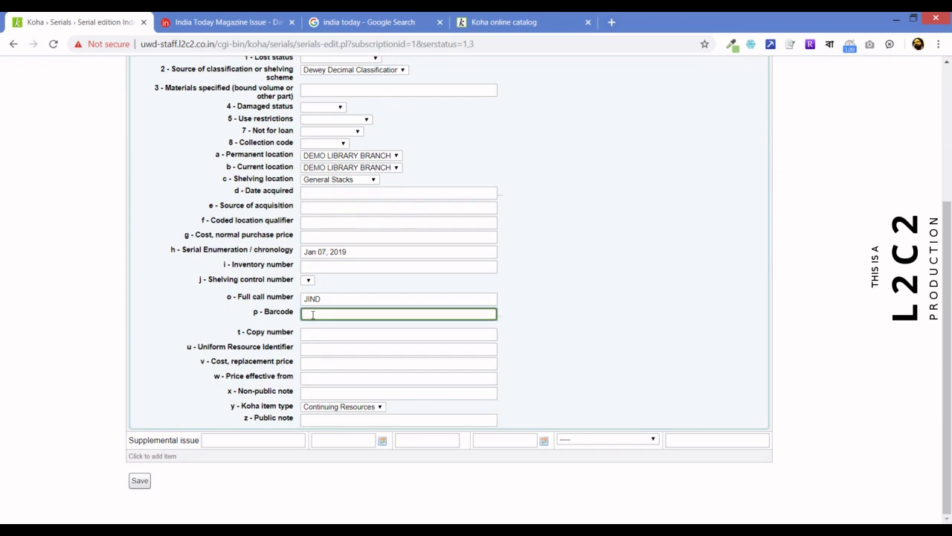
text(101)
click(139, 481)
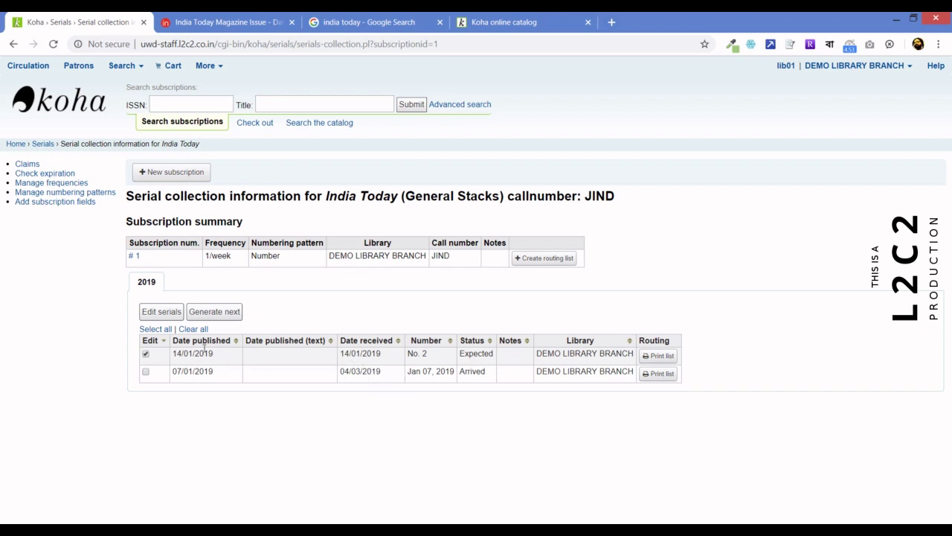
Step: Edit the second issue, label it Jan 14, 2019 and set its status to Arrived
click(163, 317)
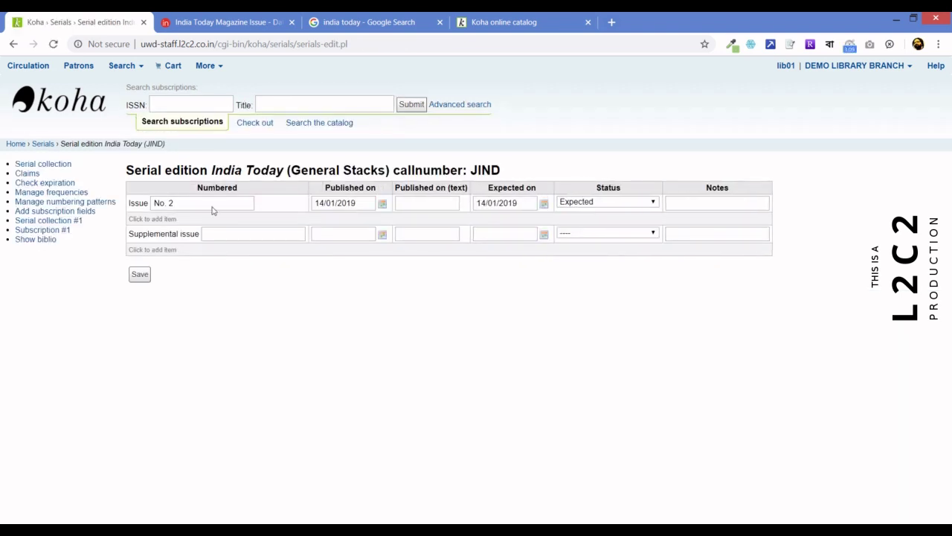
triple_click(178, 203)
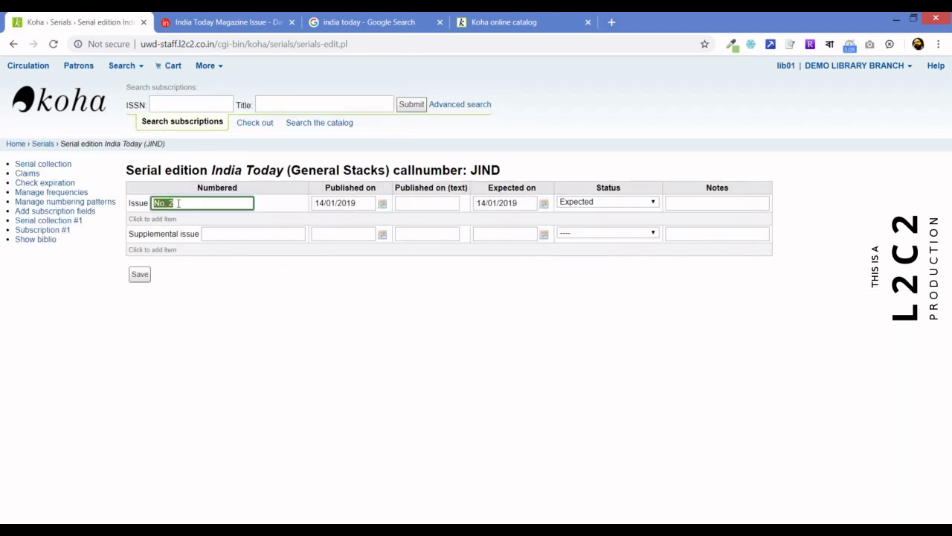
text(Jan 14, 2019)
click(600, 204)
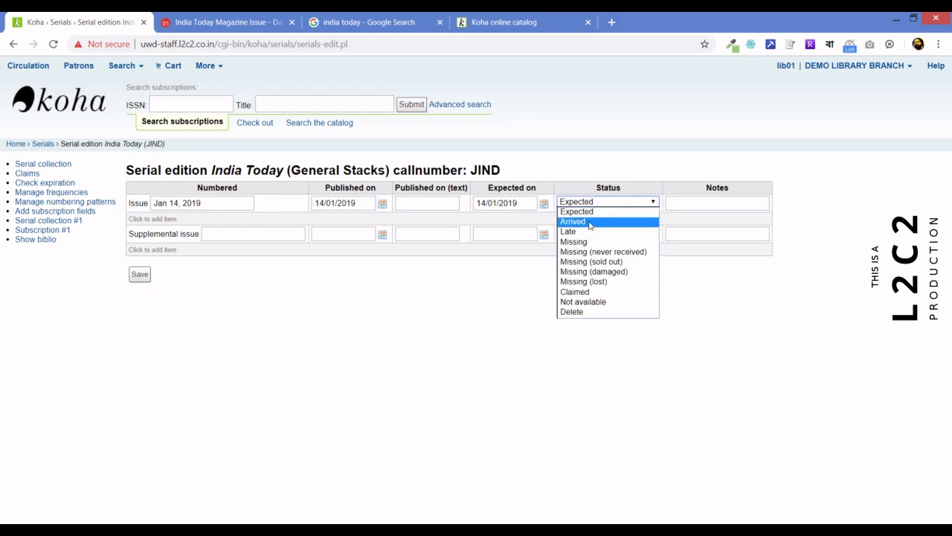
click(589, 224)
Step: Enter 1002 as the barcode of the Jan 14, 2019 issue's item and save the issue
scroll(950, 325, down, 2)
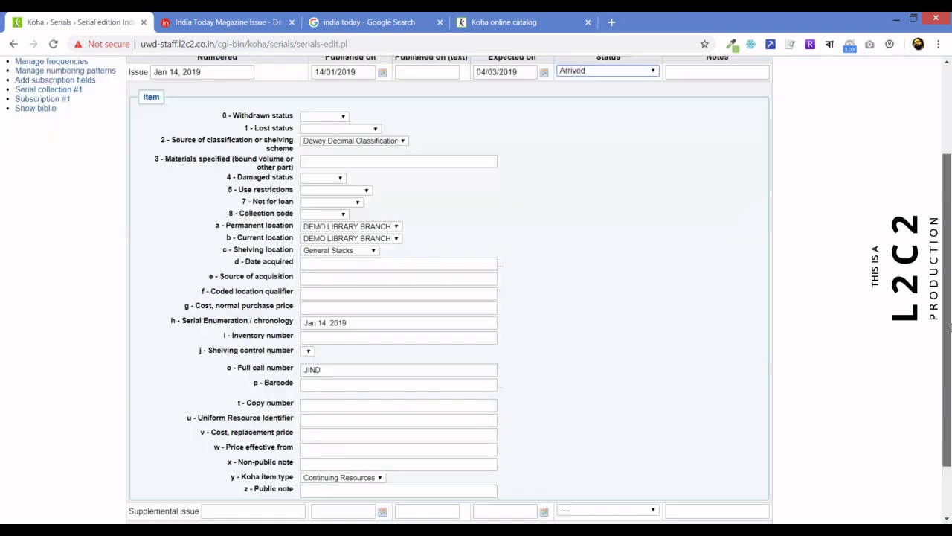
scroll(950, 325, down, 1)
click(308, 314)
text(1002)
click(138, 481)
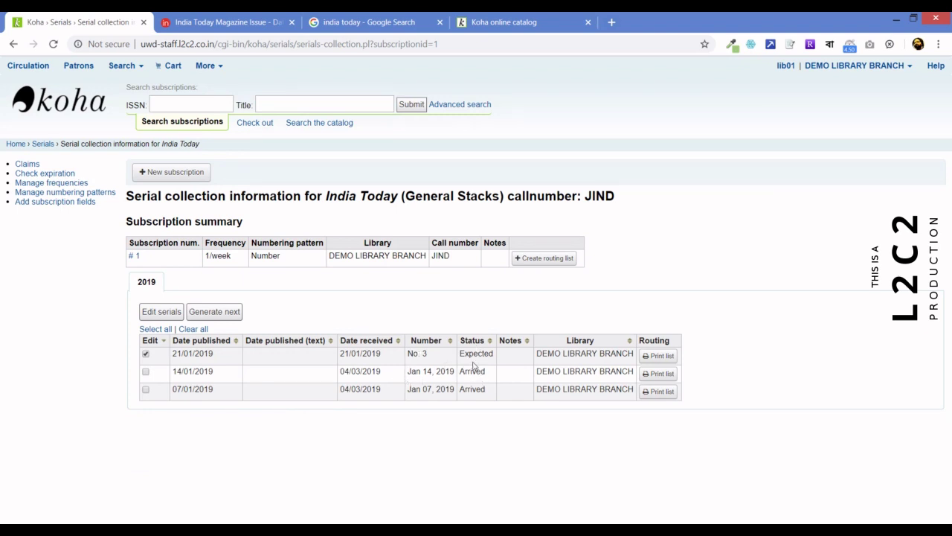
Step: Edit the third issue, label it Jan 21, 2019 and save it with its status left as Expected
click(151, 318)
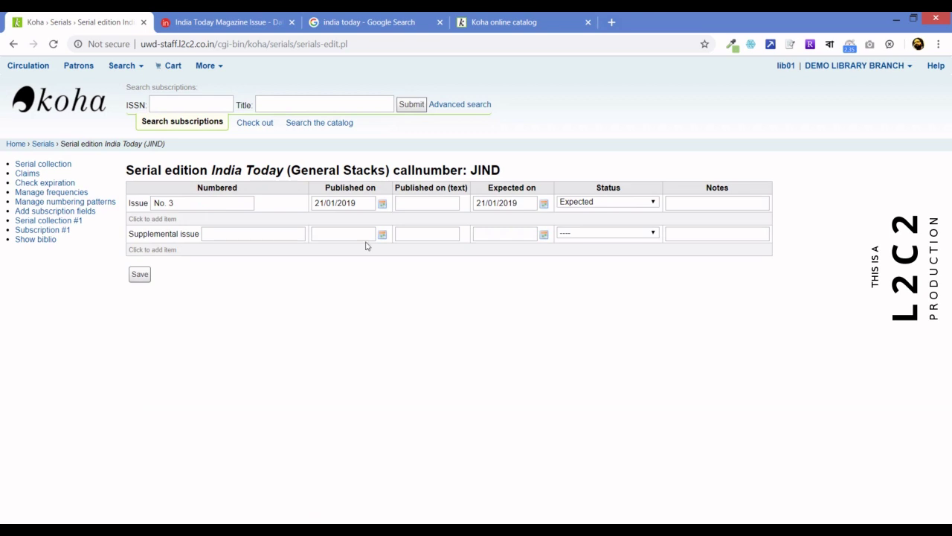
click(186, 203)
double_click(187, 203)
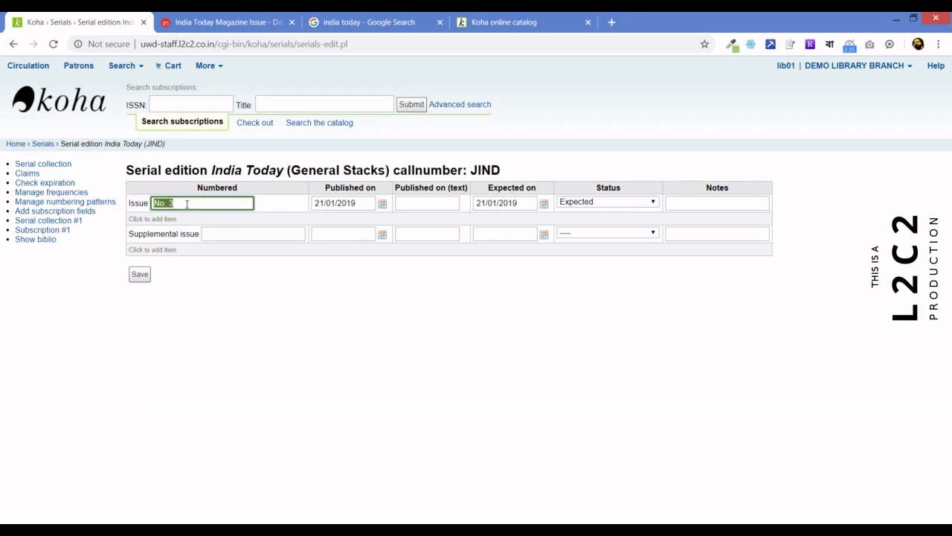
text(Jan 21, 2019)
click(138, 275)
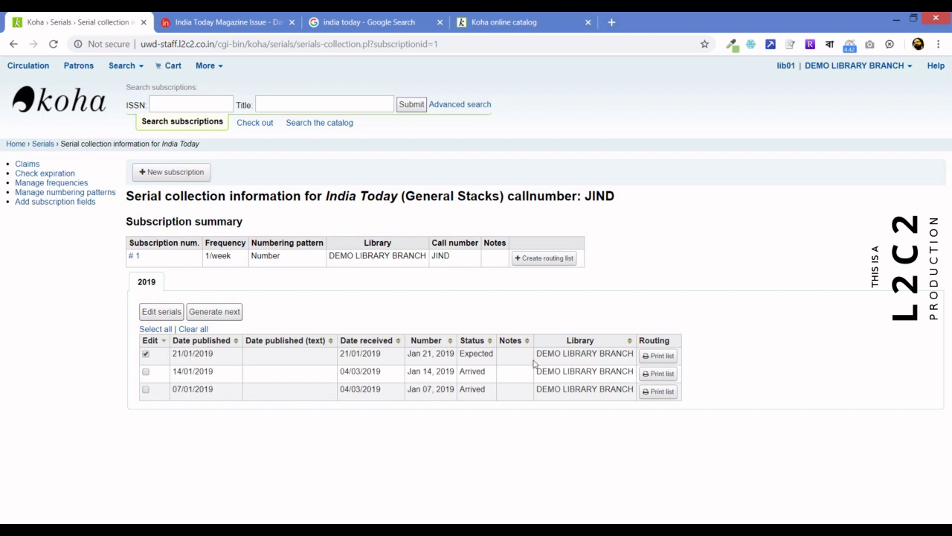
Step: Edit the Jan 21, 2019 issue, set its status to Arrived, give its item the barcode 1003, and save it
click(152, 317)
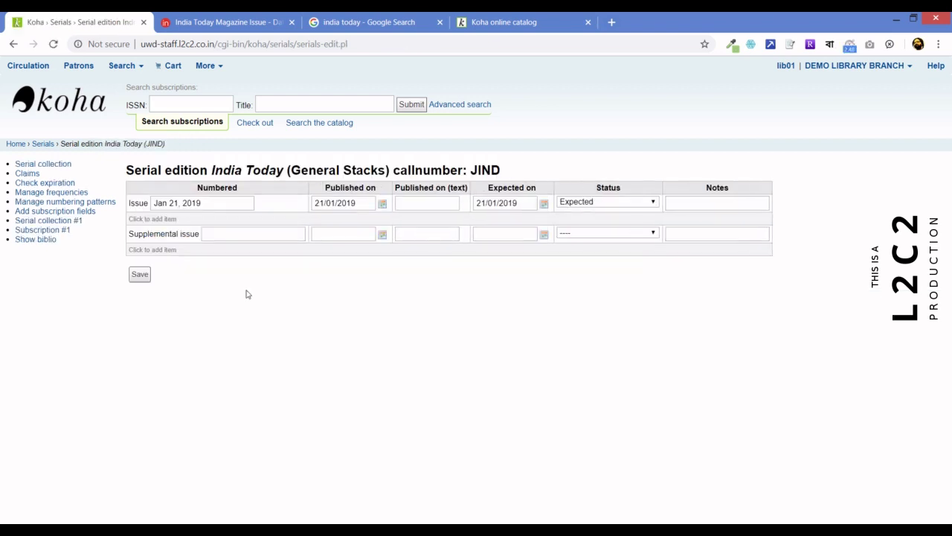
click(604, 203)
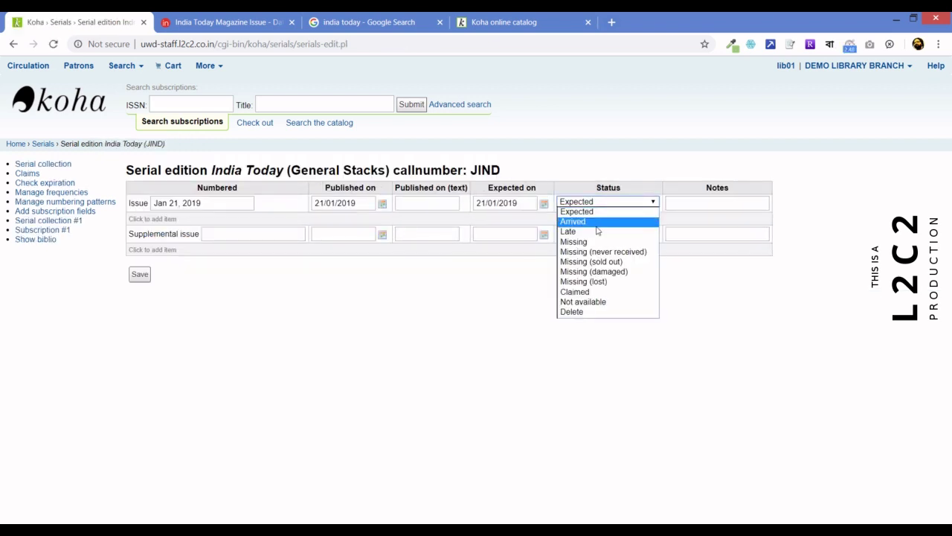
click(593, 221)
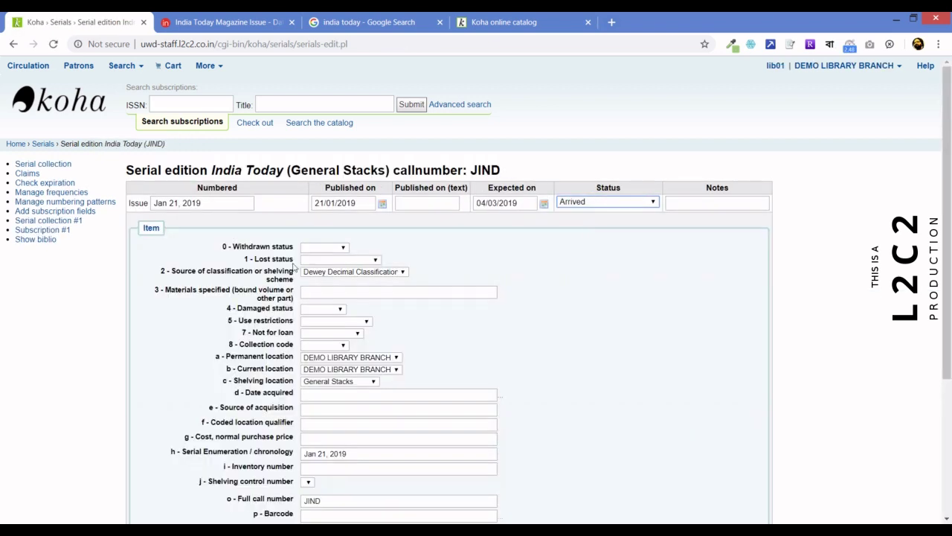
drag(947, 207, 950, 342)
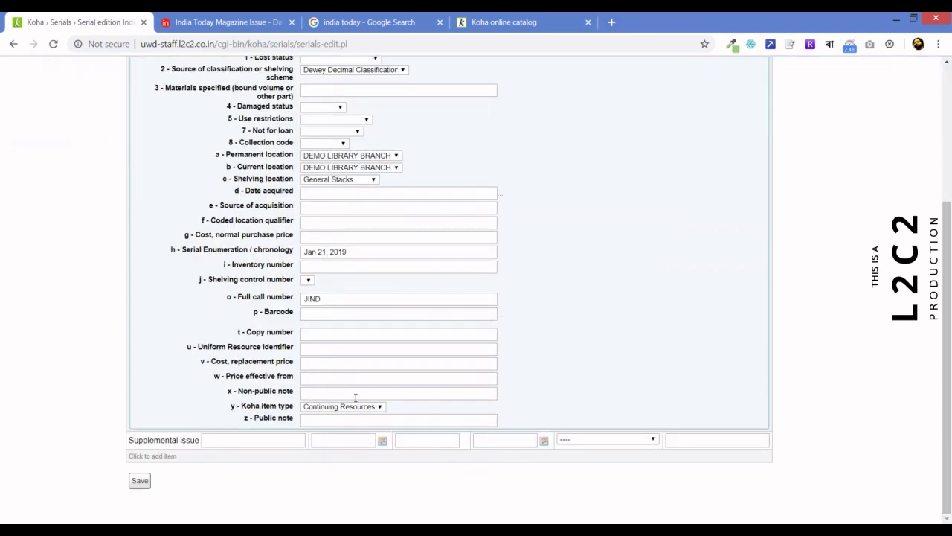
click(313, 313)
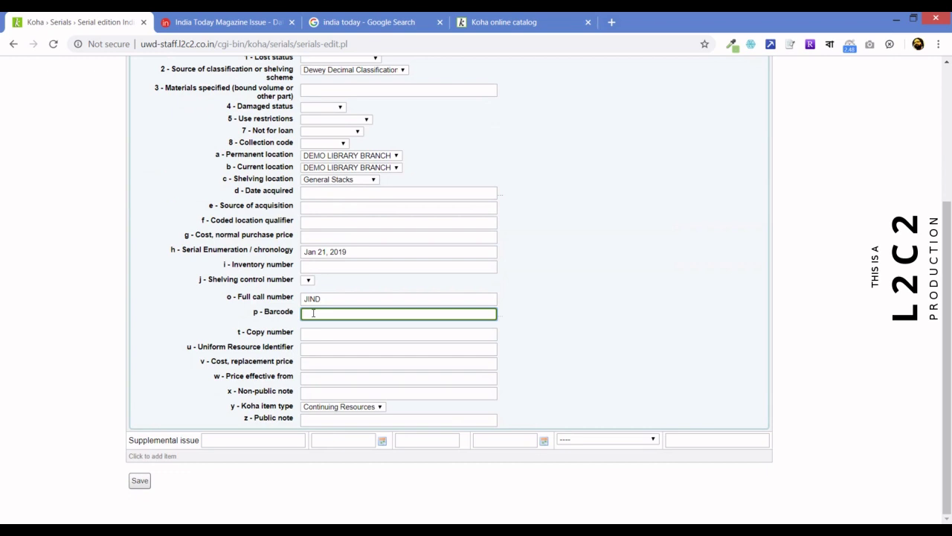
text(1003)
click(144, 481)
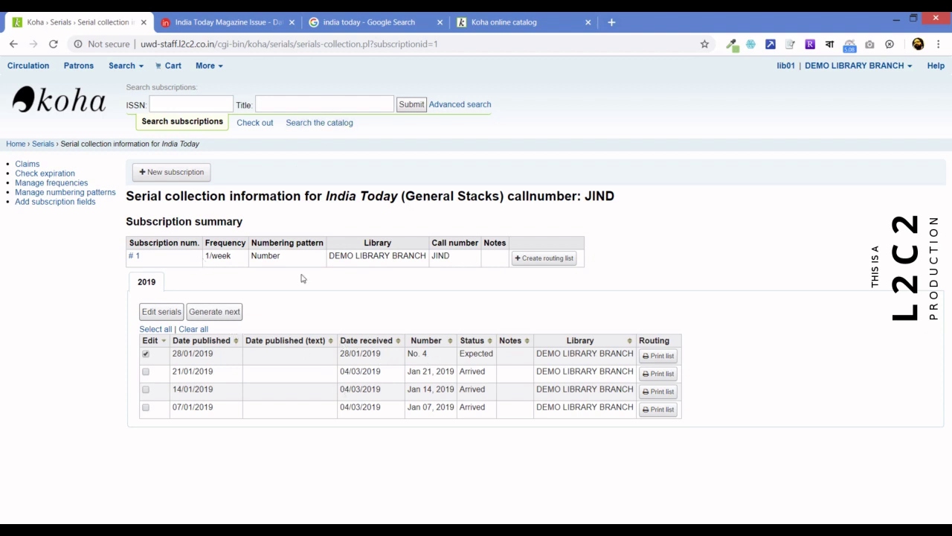
Step: Return to the staff home page and search the catalog for India today
click(70, 102)
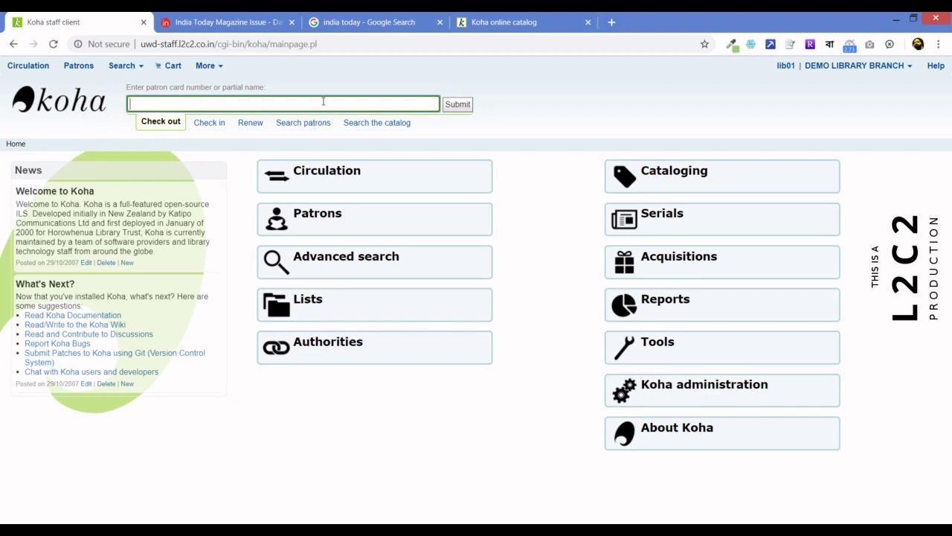
click(376, 119)
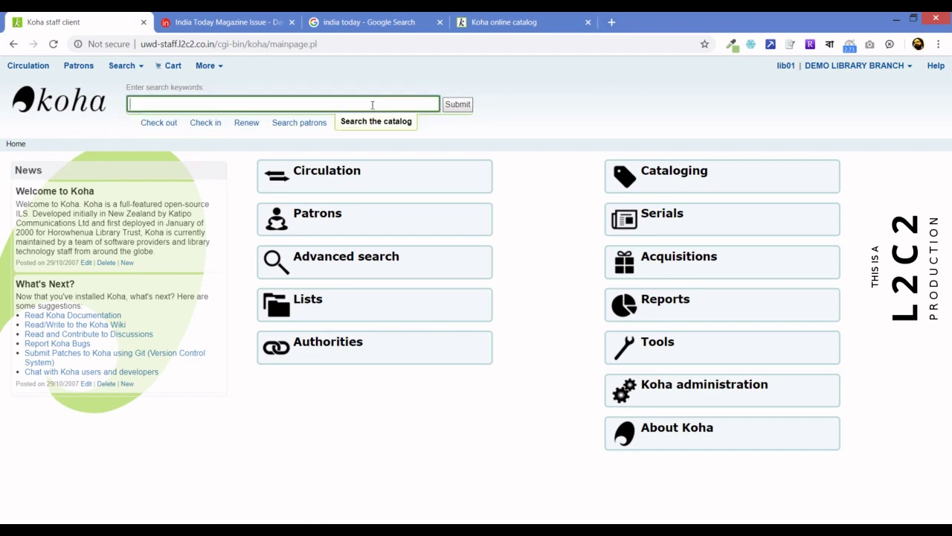
text(India today)
key(Return)
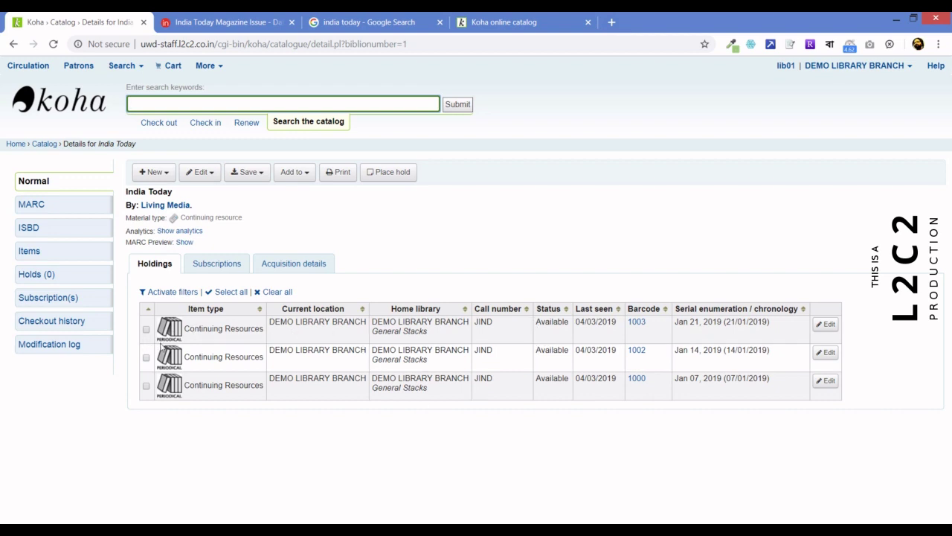
Step: View the India Today record's subscriptions, then open the subscription details and show the list of issues
click(225, 266)
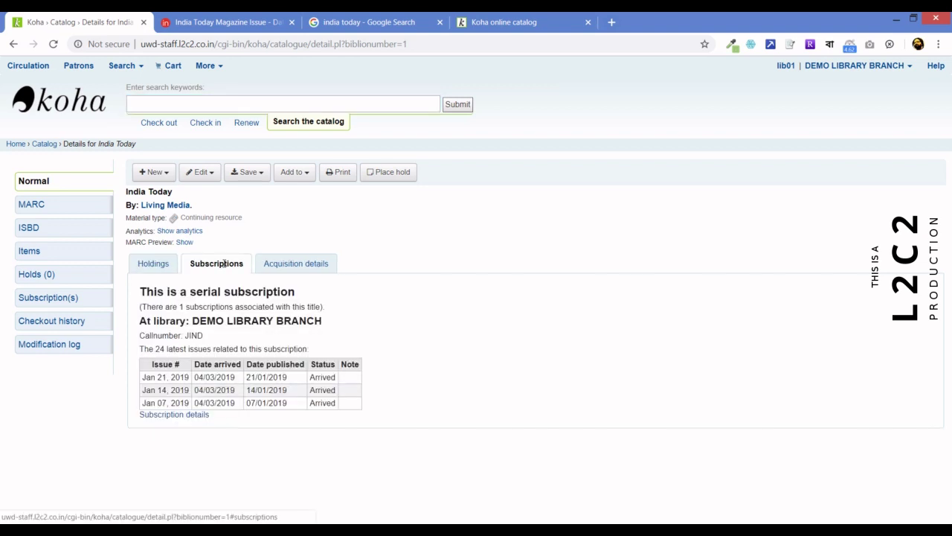
click(196, 415)
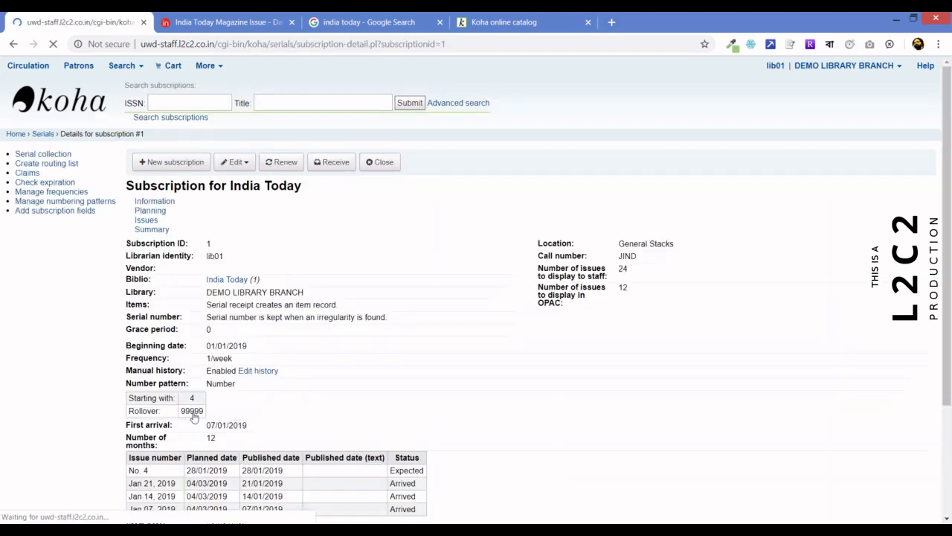
click(272, 221)
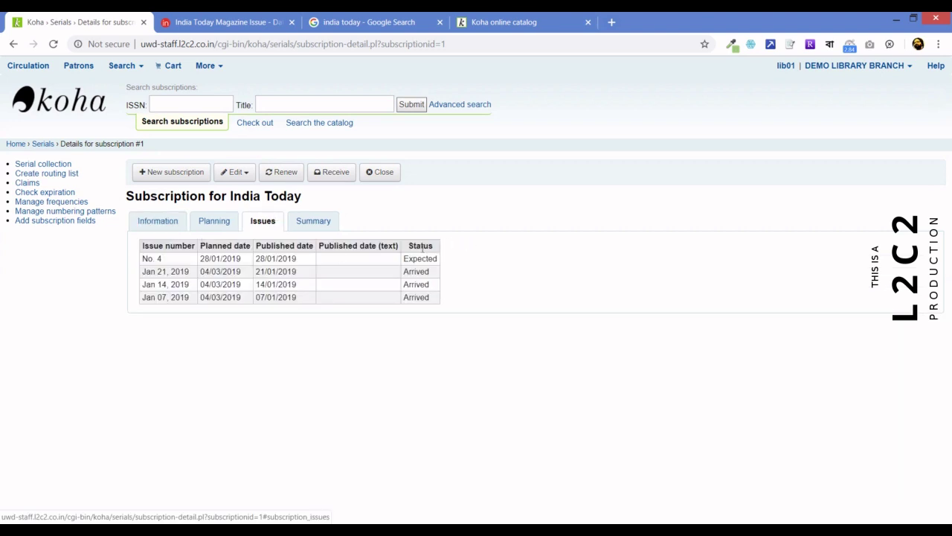
Step: Start receiving the next issue of the subscription, label it Jan 28, 2019 and set its status to Arrived
click(331, 173)
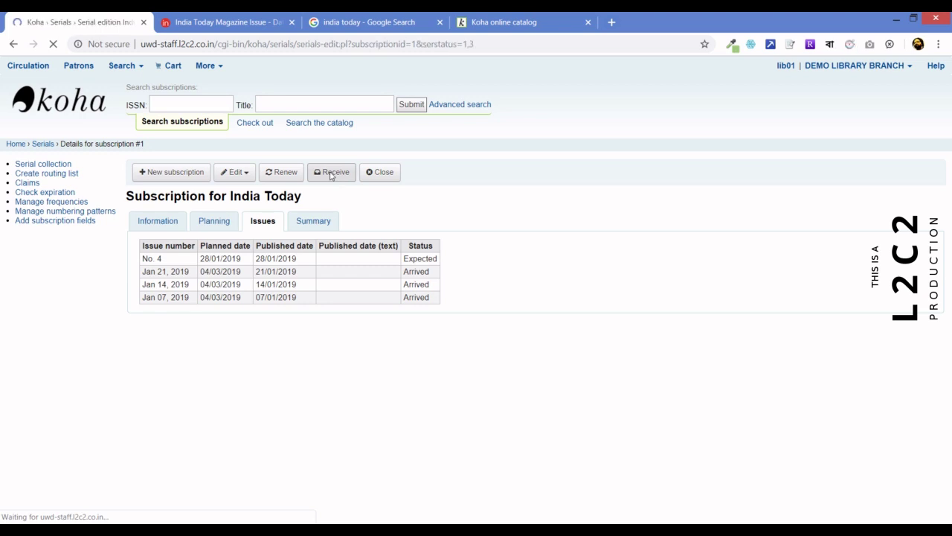
double_click(199, 203)
key(BackSpace)
key(BackSpace)
key(BackSpace)
key(BackSpace)
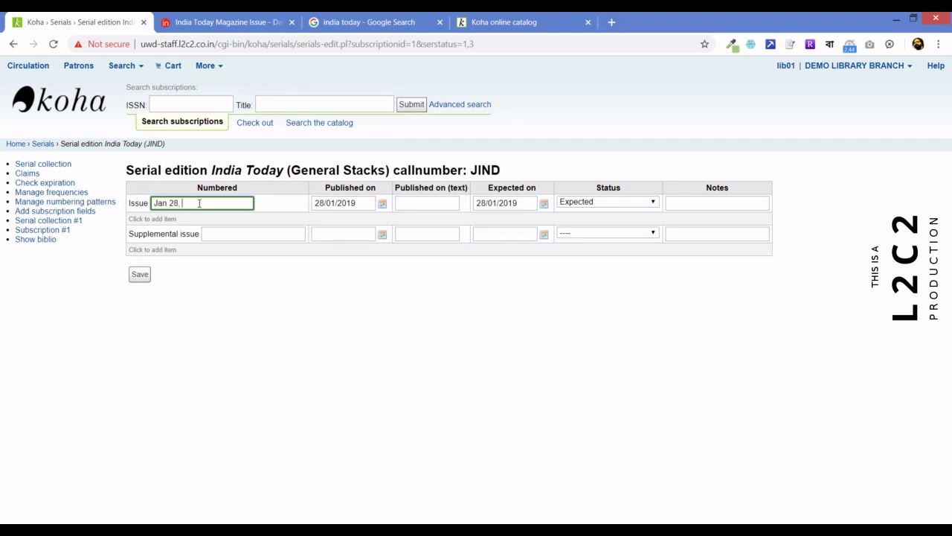
text(Jan 28, 2019)
click(582, 203)
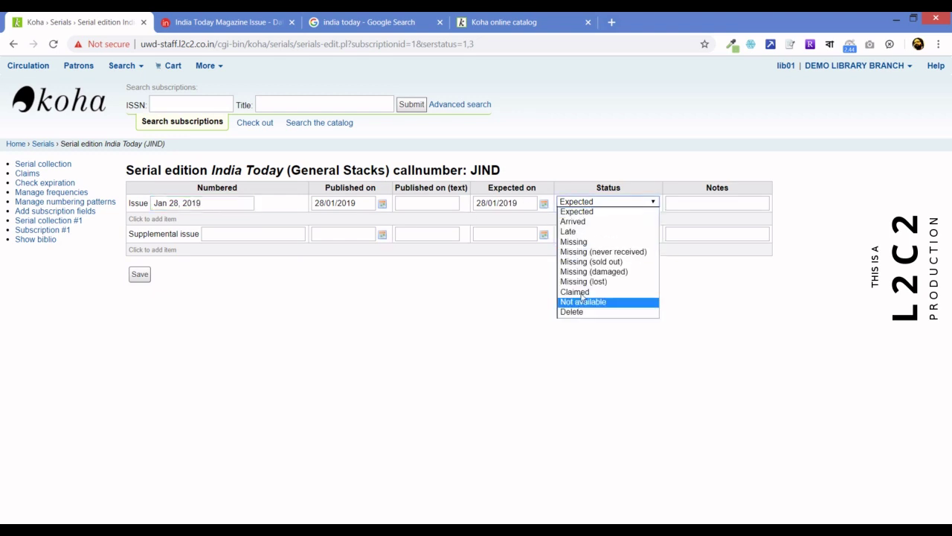
click(587, 222)
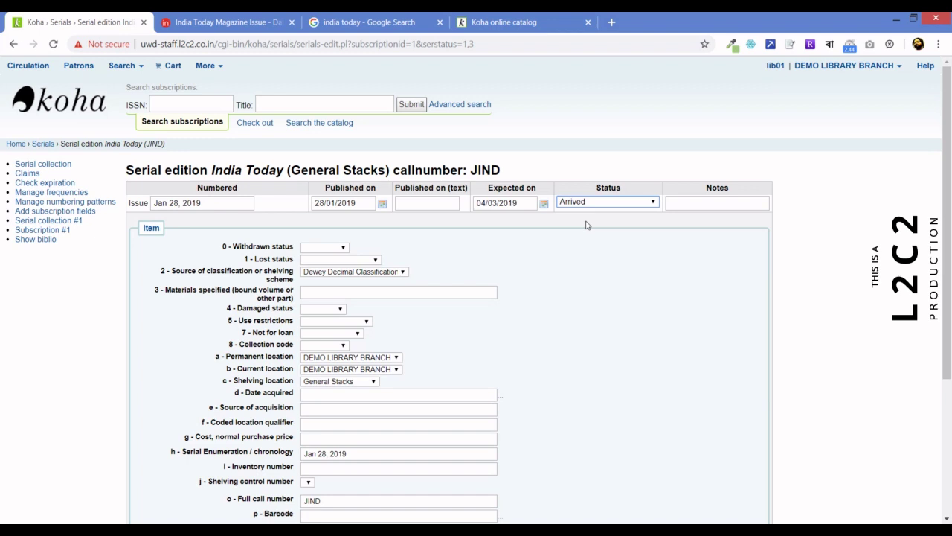
Step: Enter 1004 as the barcode of the Jan 28, 2019 issue's item and save the issue
drag(944, 238, 945, 384)
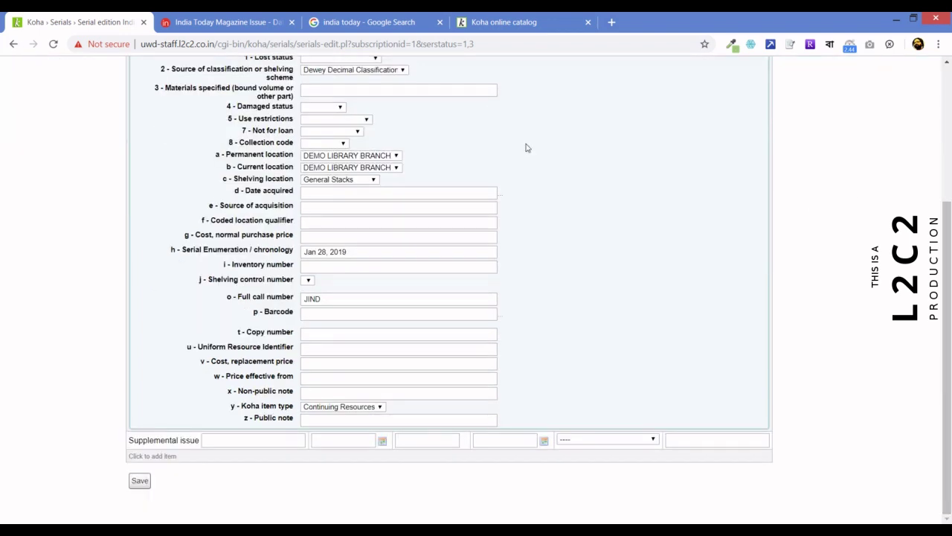
click(340, 310)
text(1004)
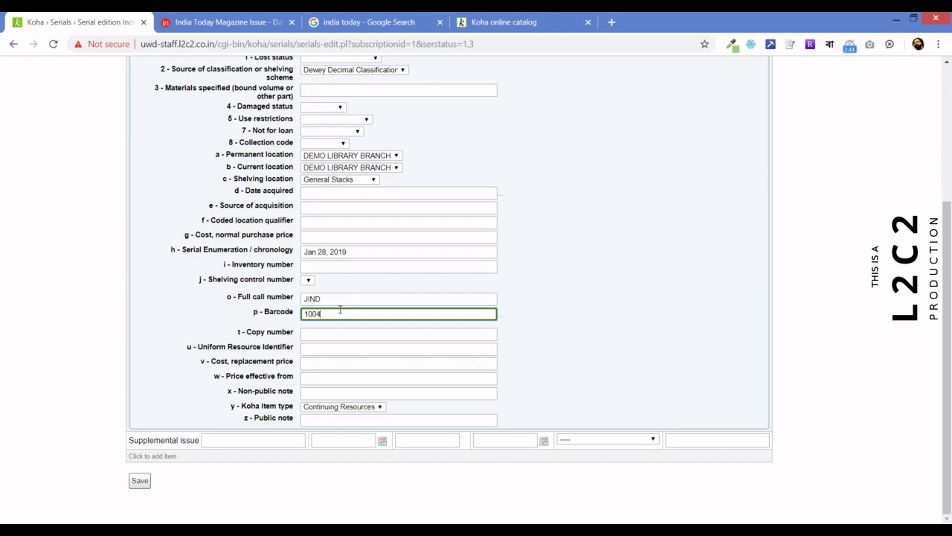
click(138, 482)
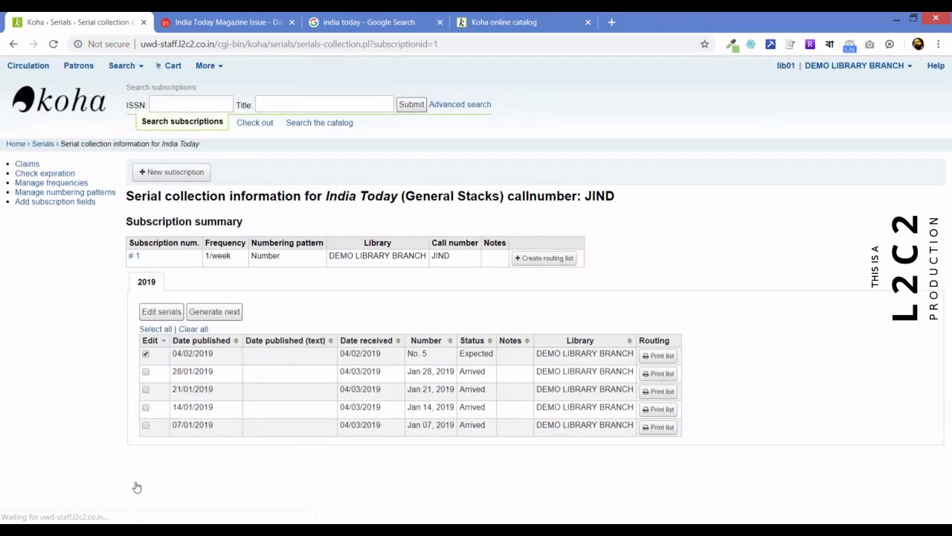
Step: Search the Koha online catalog for India today and compare its subscription issues with the previous editions on the India Today website
click(507, 23)
click(426, 100)
text(India today)
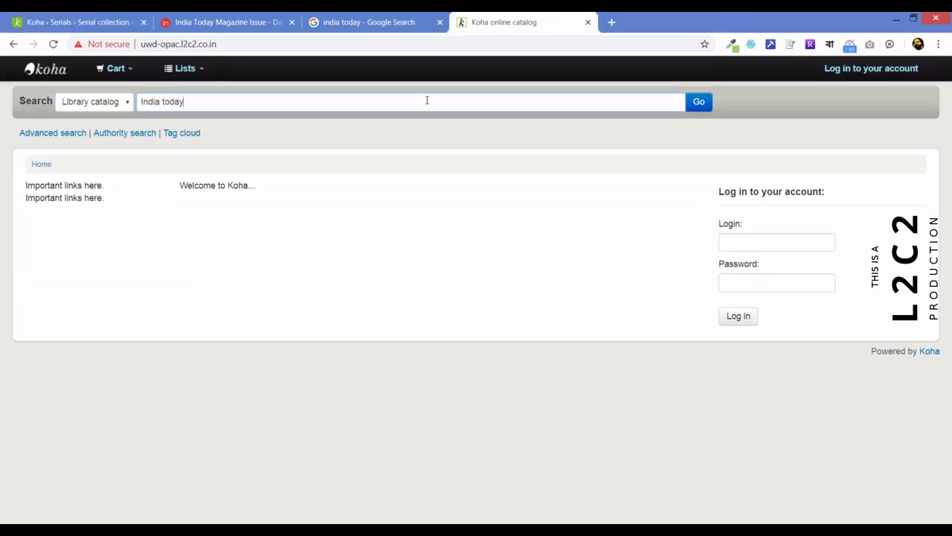
key(Return)
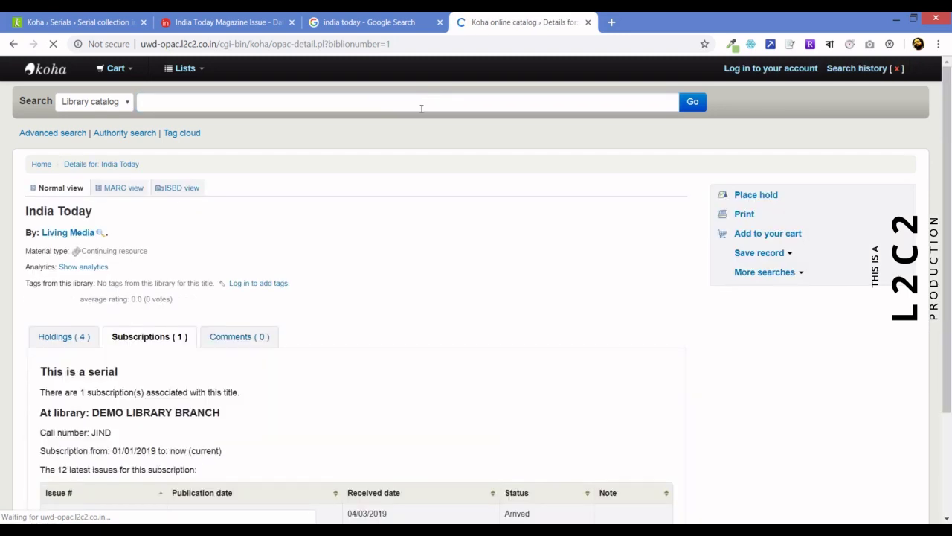
scroll(427, 291, down, 1)
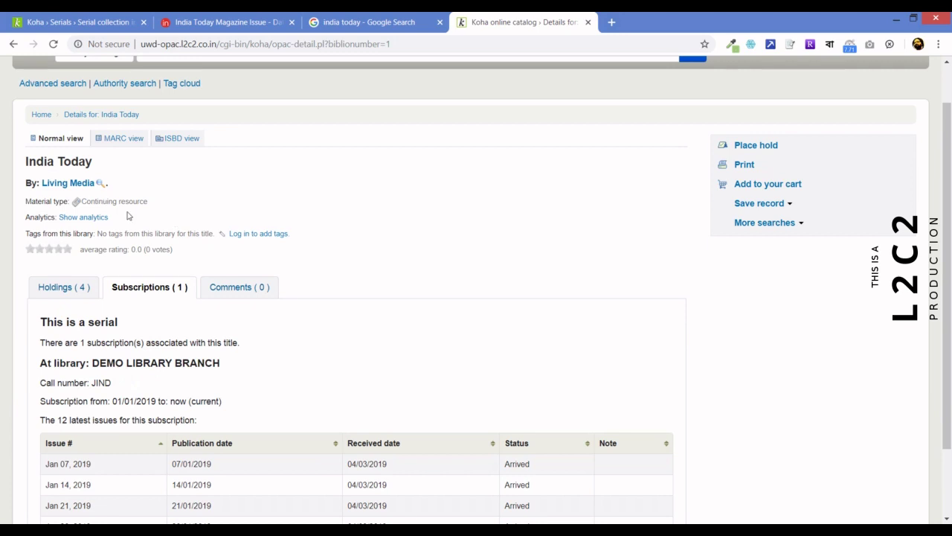
scroll(406, 212, down, 2)
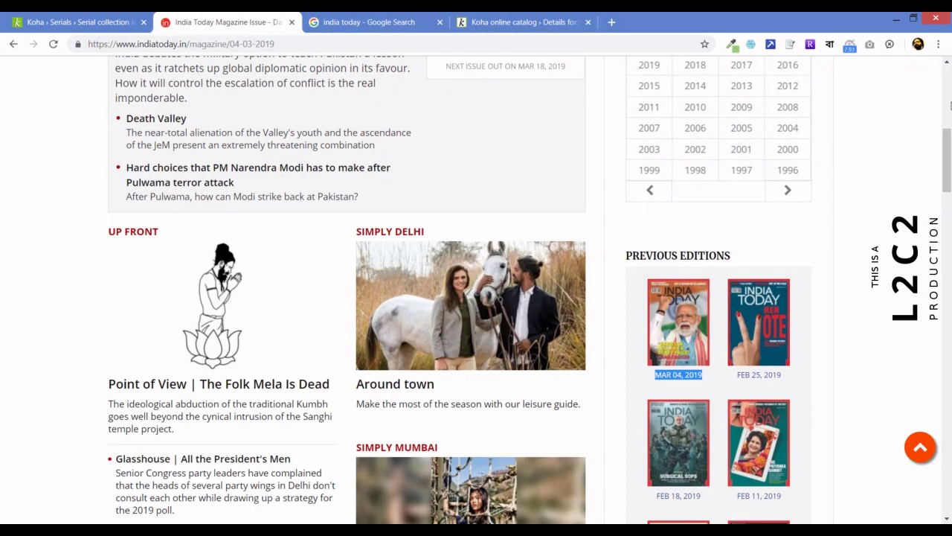
drag(949, 140, 949, 202)
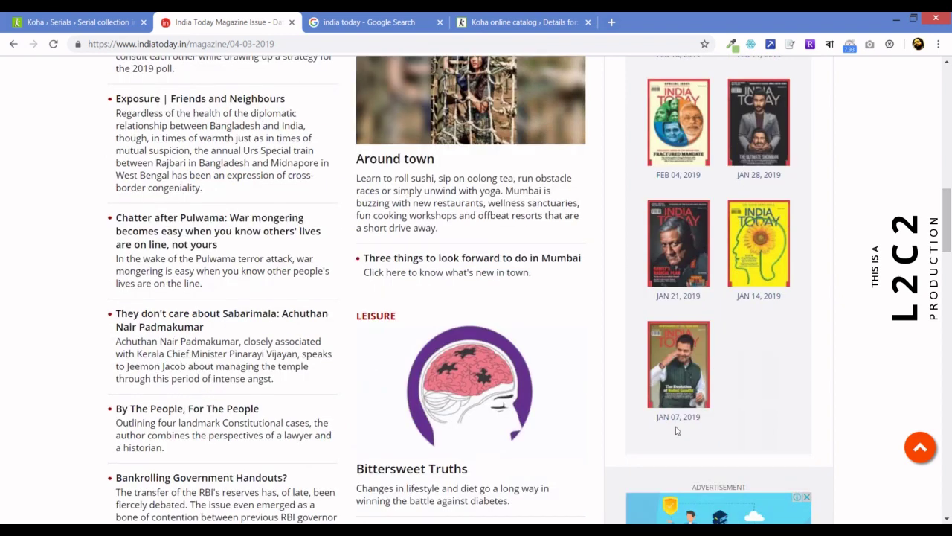